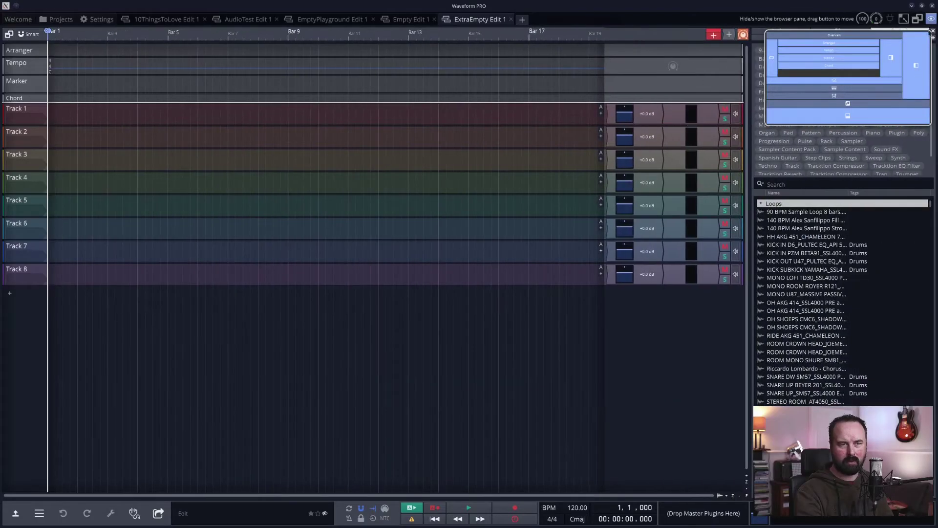
Hide the browser pane and the extra panels around the tracks
{"action": "left_click", "coordinate": [915, 64]}
{"action": "left_click", "coordinate": [894, 66]}
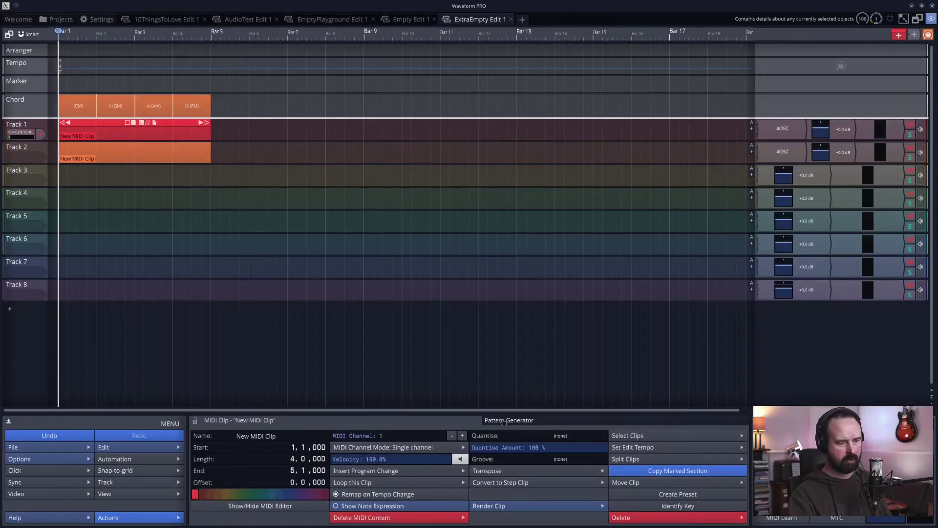
Generate an arpeggio pattern in Track 1's clip and view it in the note editor
{"action": "left_click", "coordinate": [503, 421]}
{"action": "left_click", "coordinate": [220, 436]}
{"action": "left_click", "coordinate": [214, 457]}
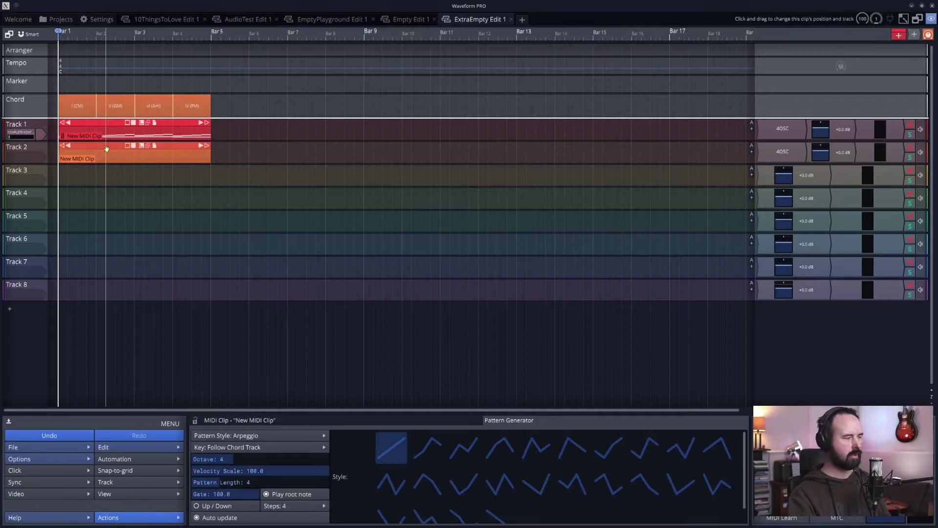
{"action": "double_click", "coordinate": [101, 123]}
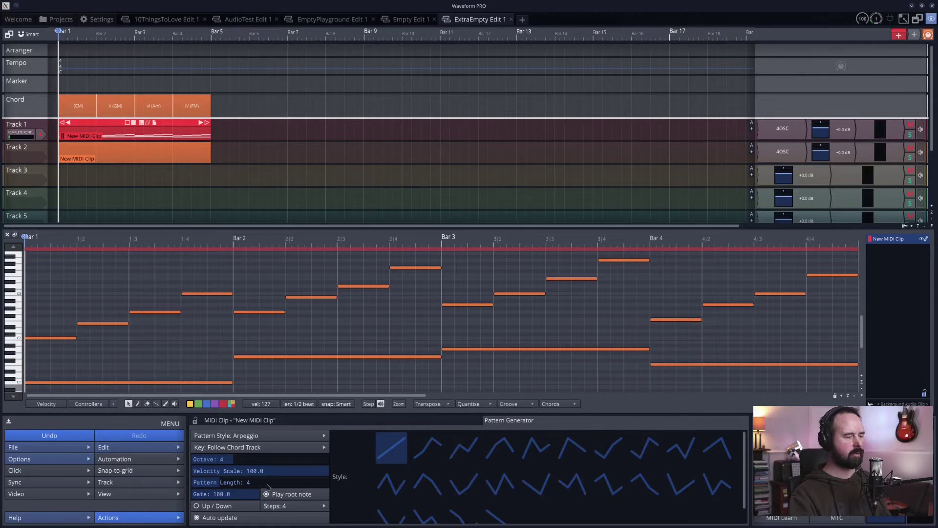
Fill Track 2's clip with a Chords pattern using wider Spread voicings
{"action": "key", "text": "Down"}
{"action": "key", "text": "space"}
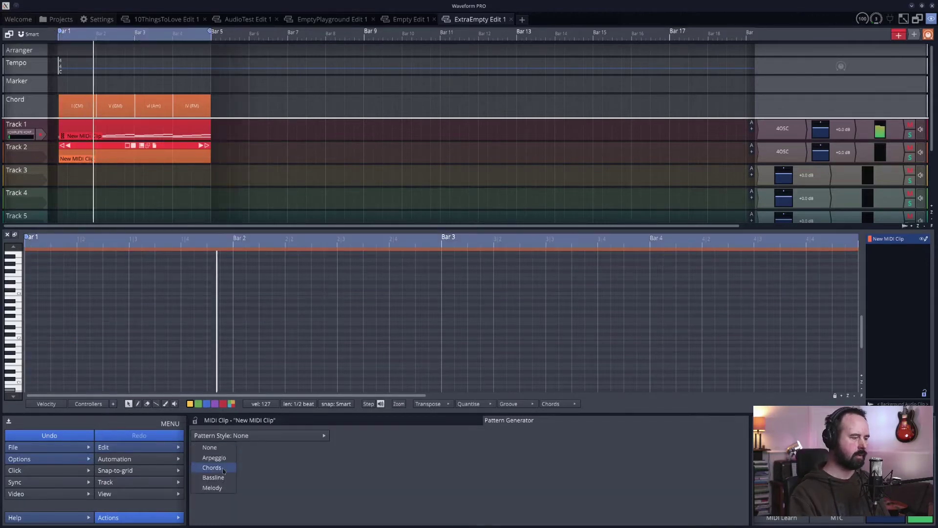
{"action": "left_click", "coordinate": [220, 469]}
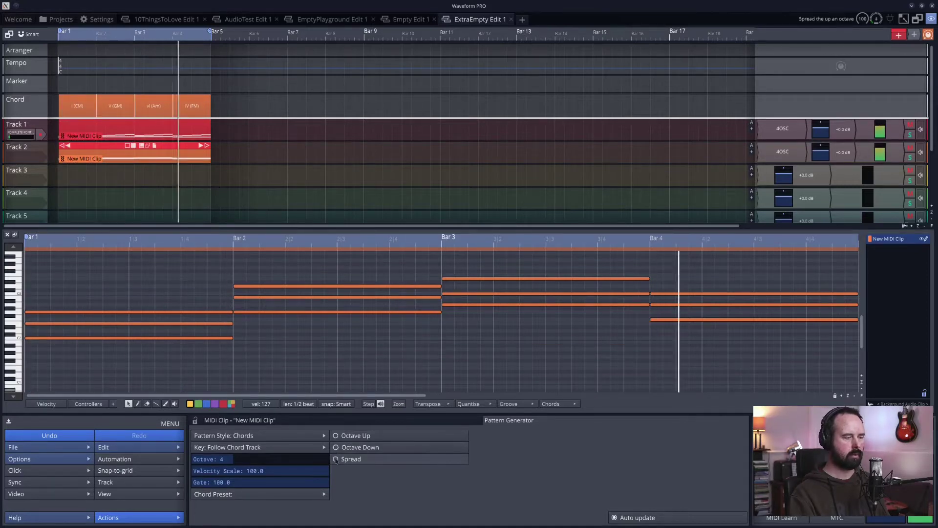
{"action": "left_click", "coordinate": [336, 459]}
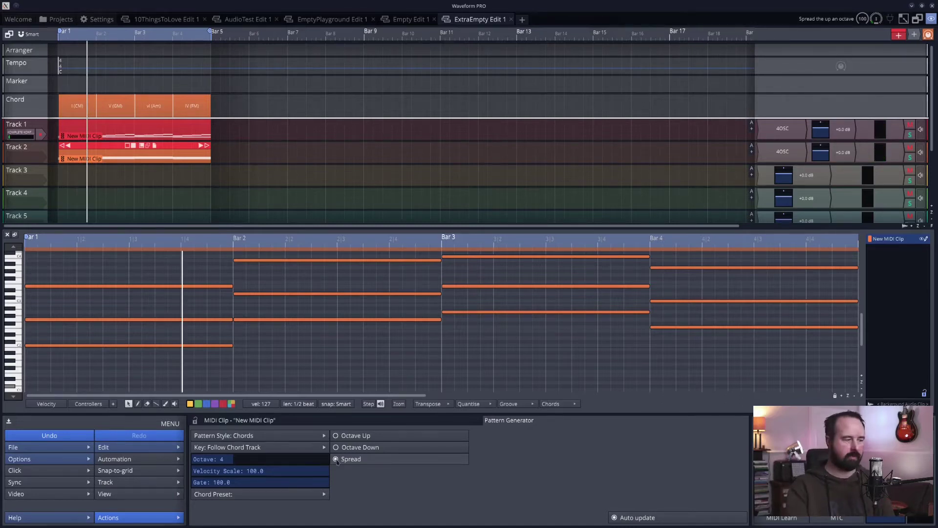
Audition the Simple Bass 1 and Off Beat chord presets on Track 2
{"action": "left_click", "coordinate": [276, 495]}
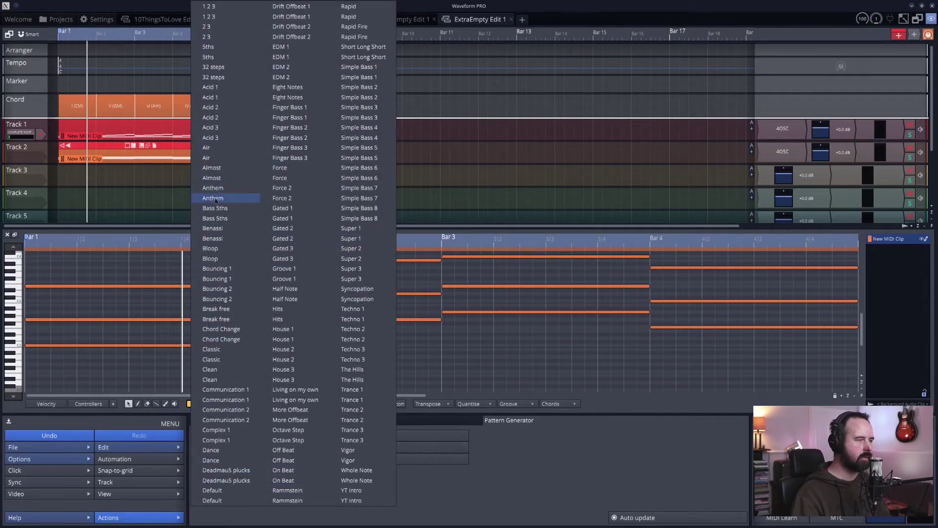
{"action": "left_click", "coordinate": [356, 68]}
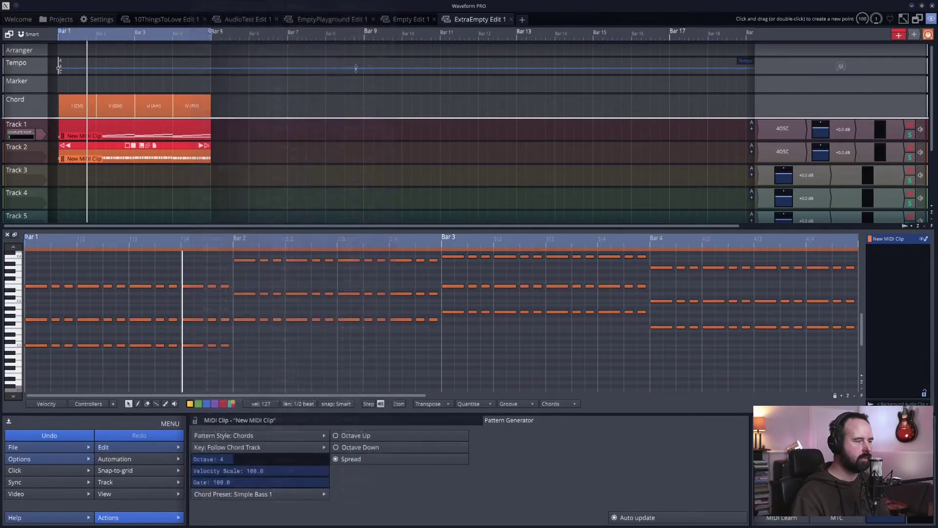
{"action": "key", "text": "space"}
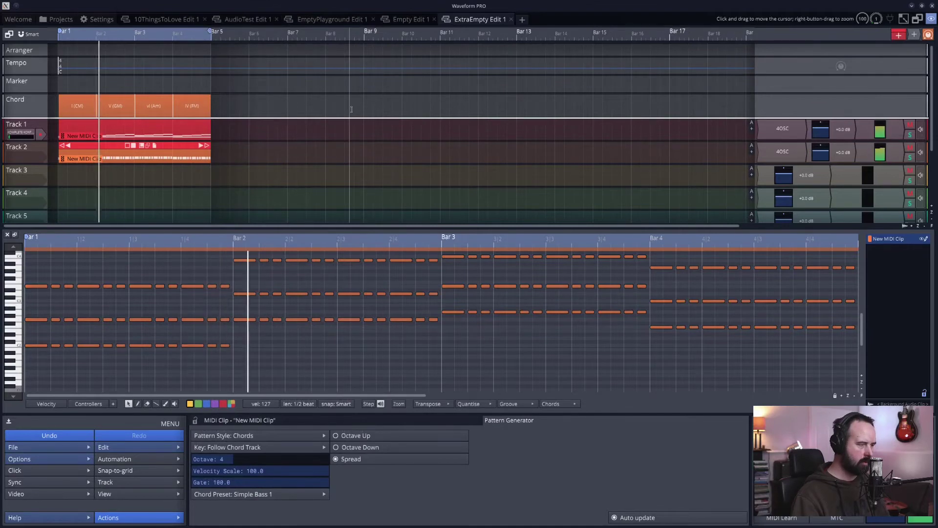
{"action": "key", "text": "space"}
{"action": "left_click", "coordinate": [280, 494]}
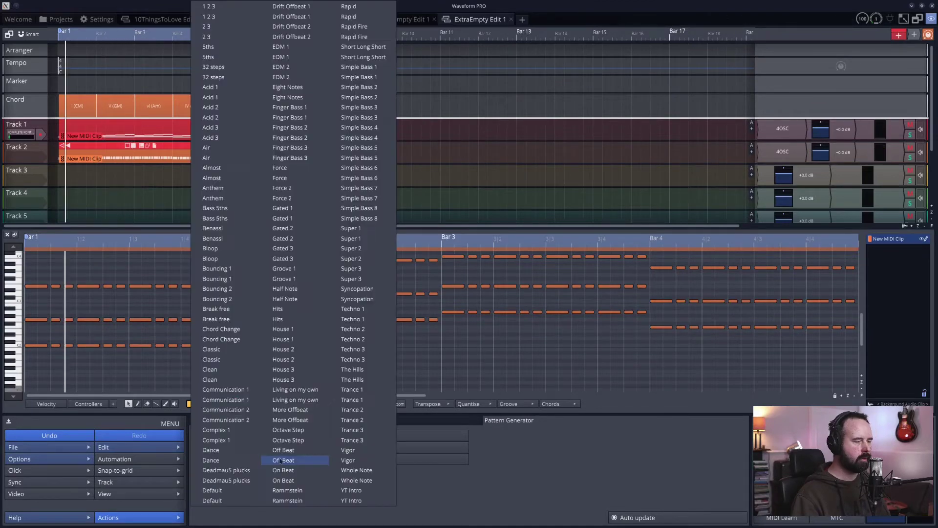
{"action": "left_click", "coordinate": [281, 459]}
{"action": "key", "text": "space"}
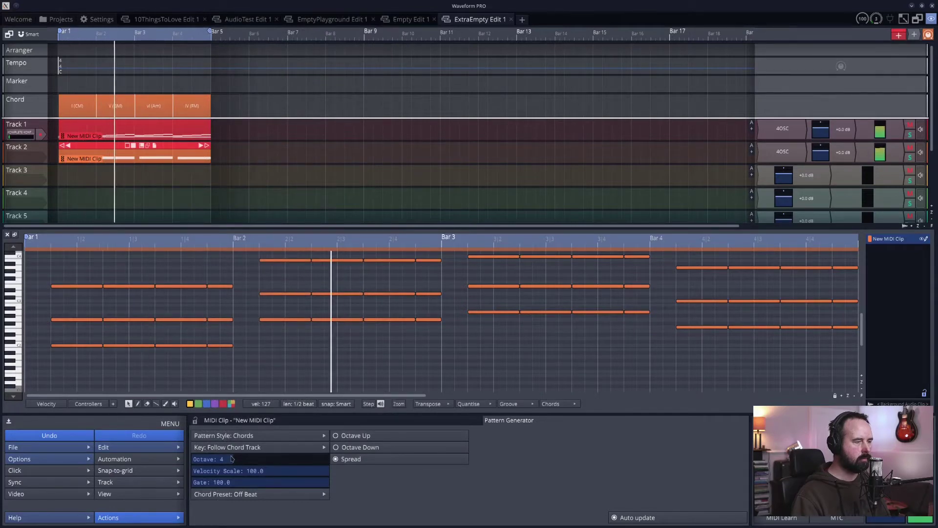
Apply the Bouncing 1 chord preset and play it back
{"action": "key", "text": "space"}
{"action": "left_click", "coordinate": [225, 493]}
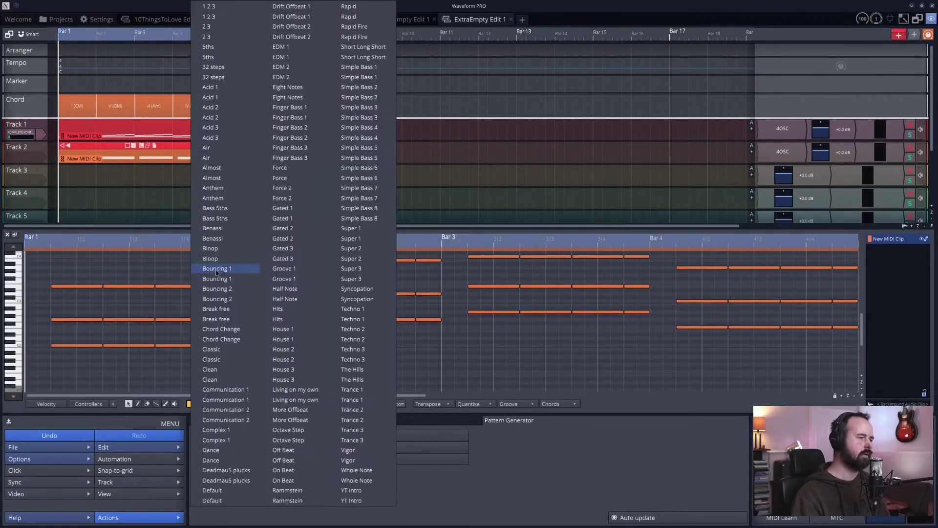
{"action": "left_click", "coordinate": [217, 269]}
{"action": "key", "text": "space"}
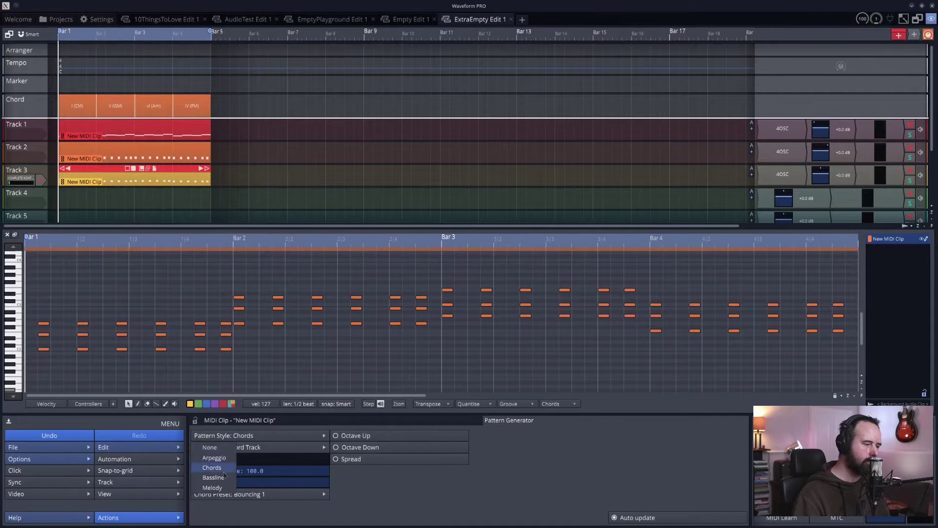
Switch Track 3 to the Bassline style and try the Vigor and Trance 3 presets
{"action": "left_click", "coordinate": [214, 477]}
{"action": "left_click", "coordinate": [256, 493]}
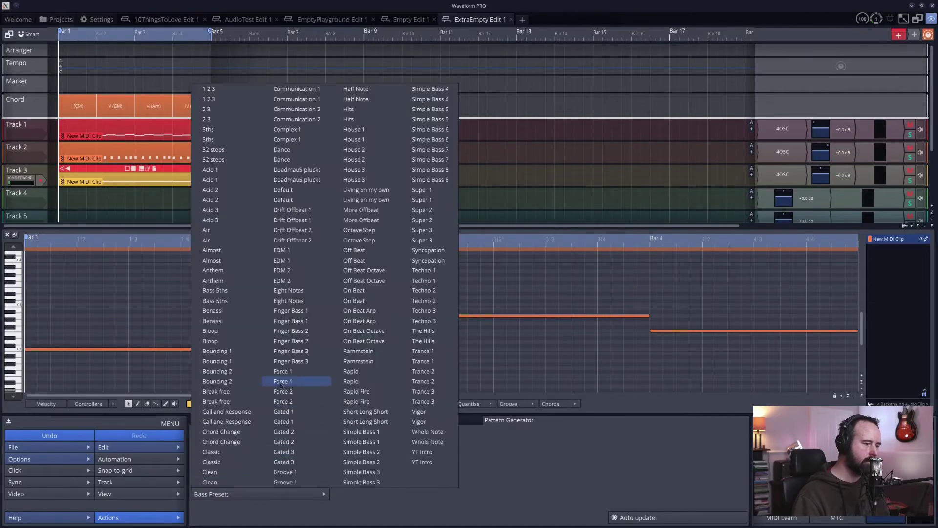
{"action": "left_click", "coordinate": [420, 412]}
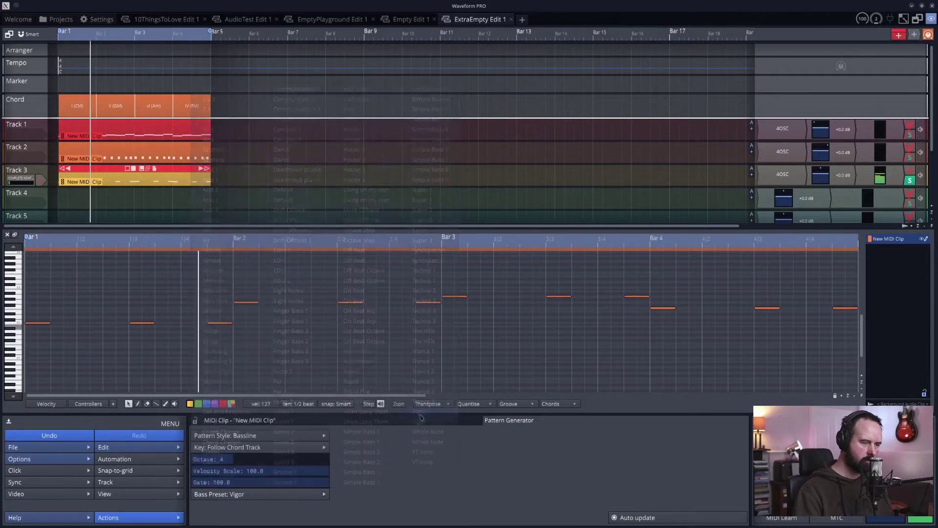
{"action": "left_click", "coordinate": [292, 497]}
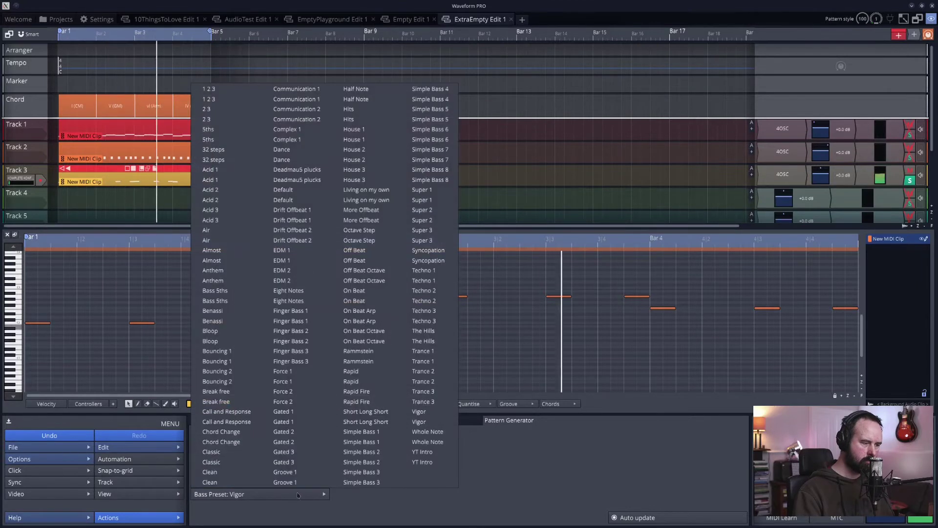
{"action": "left_click", "coordinate": [423, 402]}
Apply the Octave Step bass preset, unsolo Track 3, and show clip properties
{"action": "left_click", "coordinate": [281, 494]}
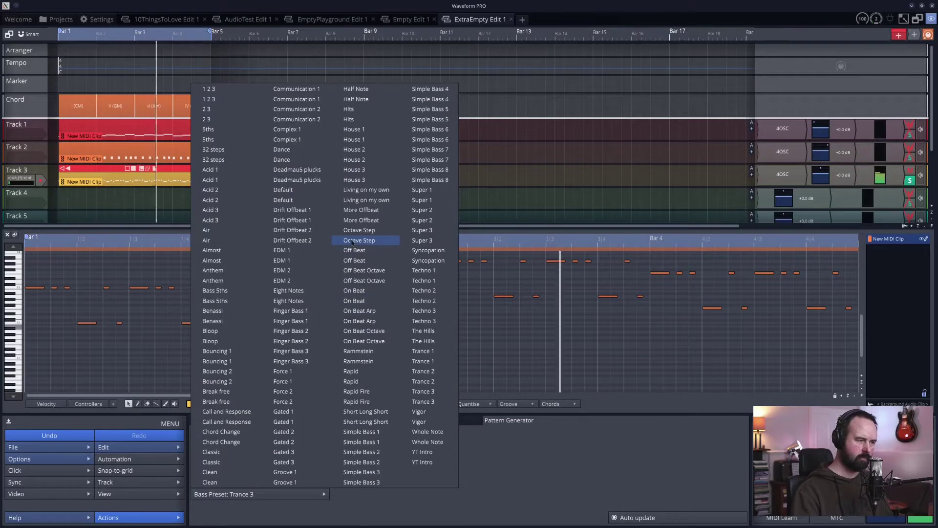
{"action": "left_click", "coordinate": [354, 241]}
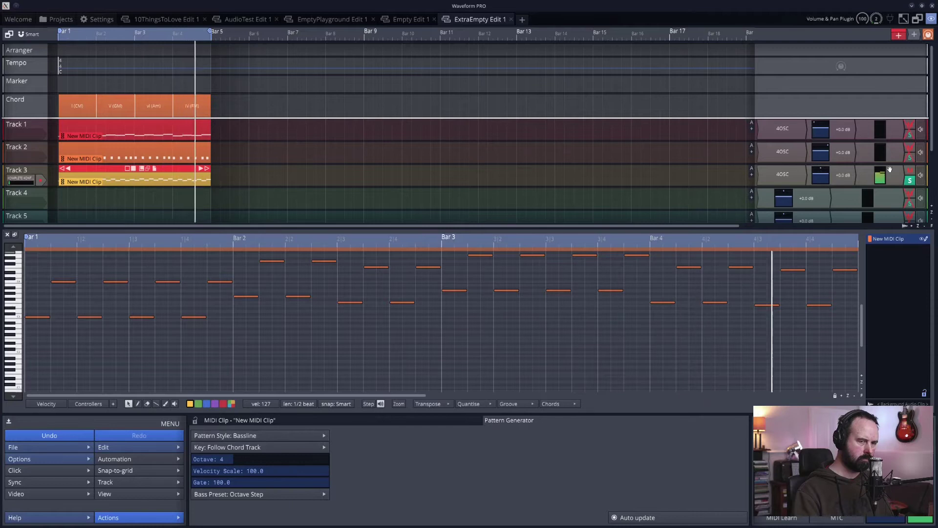
{"action": "left_click", "coordinate": [909, 180]}
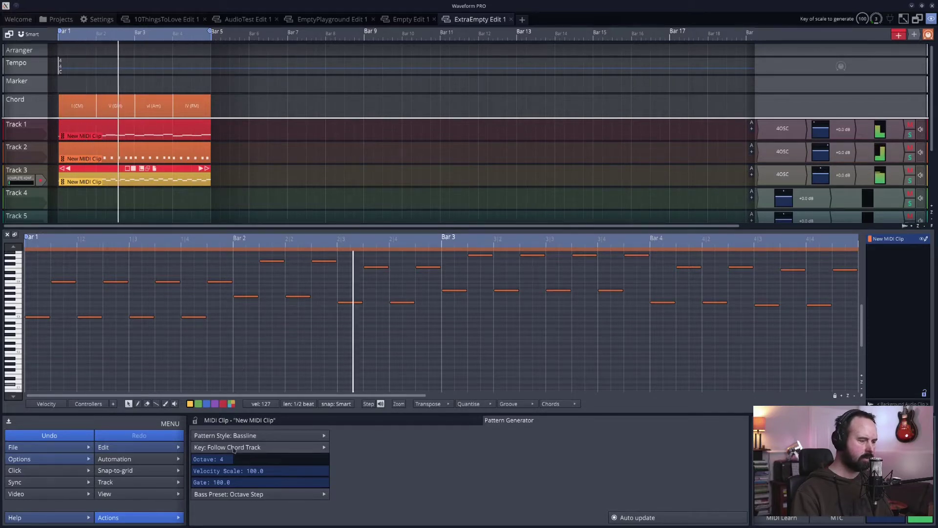
{"action": "left_click", "coordinate": [240, 420]}
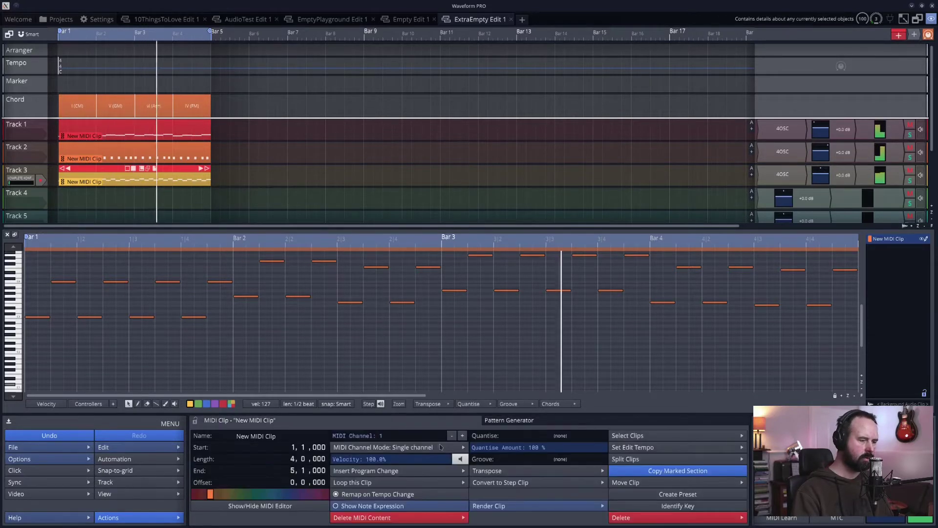
Change the chord clip's progression to V–IV–I–V from the Presets menu and play it
{"action": "left_click", "coordinate": [505, 473]}
{"action": "left_click", "coordinate": [99, 92]}
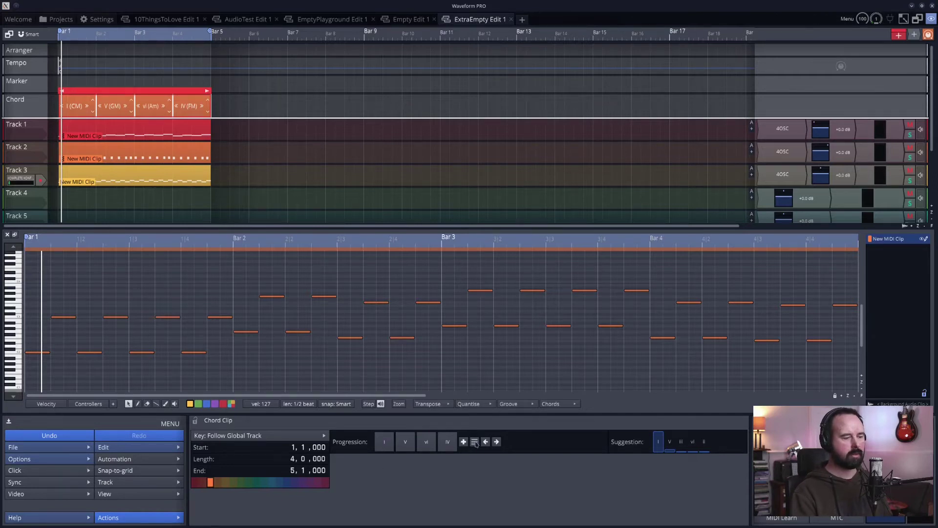
{"action": "left_click", "coordinate": [474, 442]}
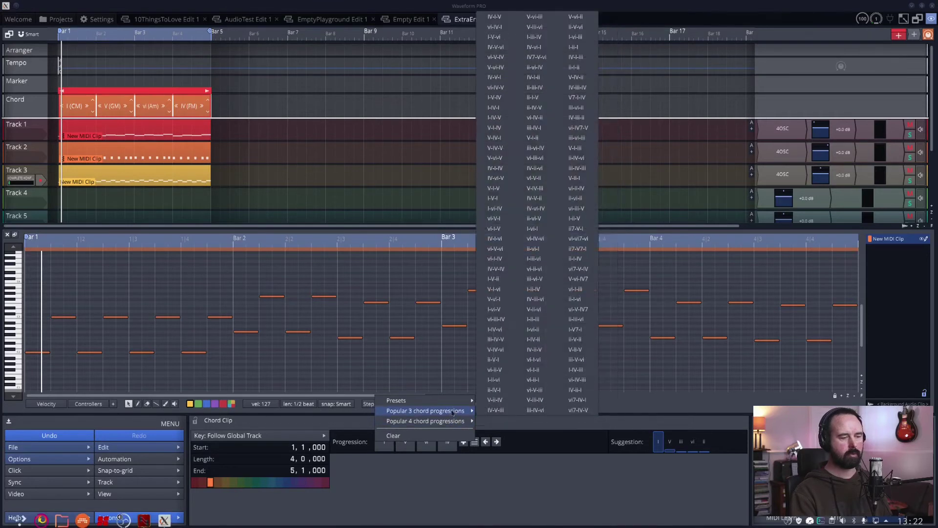
{"action": "mouse_move", "coordinate": [425, 400]}
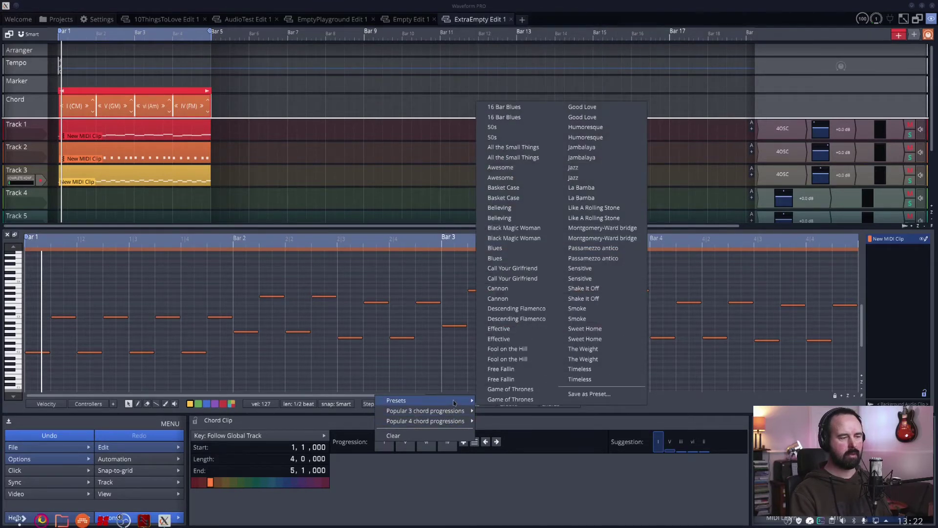
{"action": "left_click", "coordinate": [580, 169]}
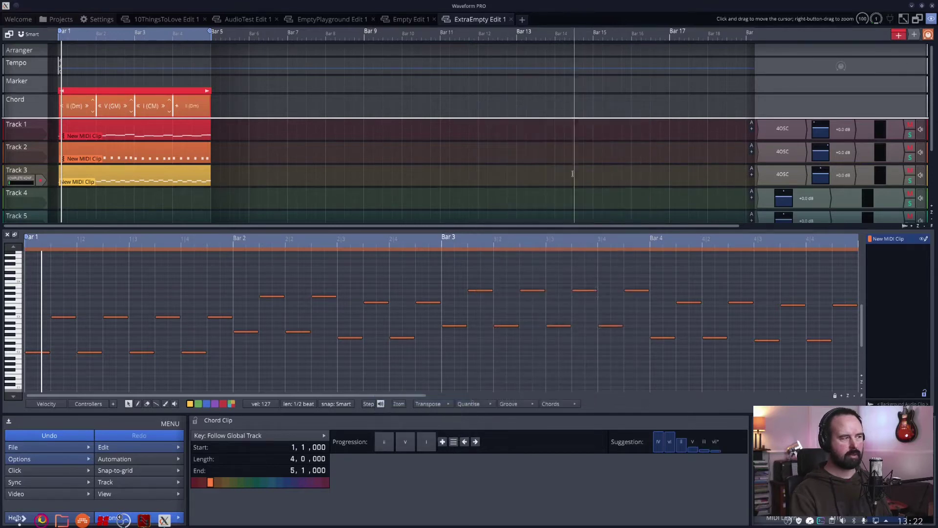
{"action": "key", "text": "space"}
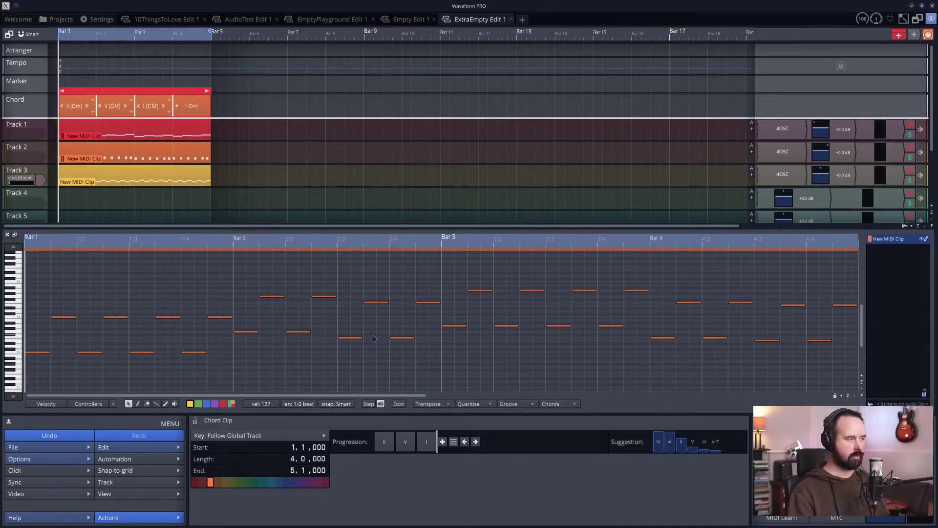
{"action": "key", "text": "space"}
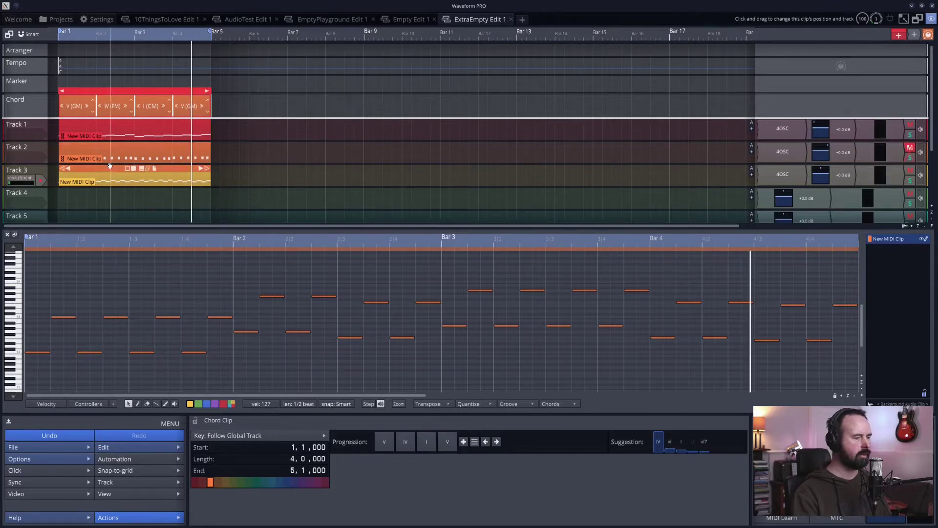
Inspect the arpeggio, chord and bassline clips' pattern styles and play the song
{"action": "left_click", "coordinate": [115, 126]}
{"action": "left_click", "coordinate": [202, 524]}
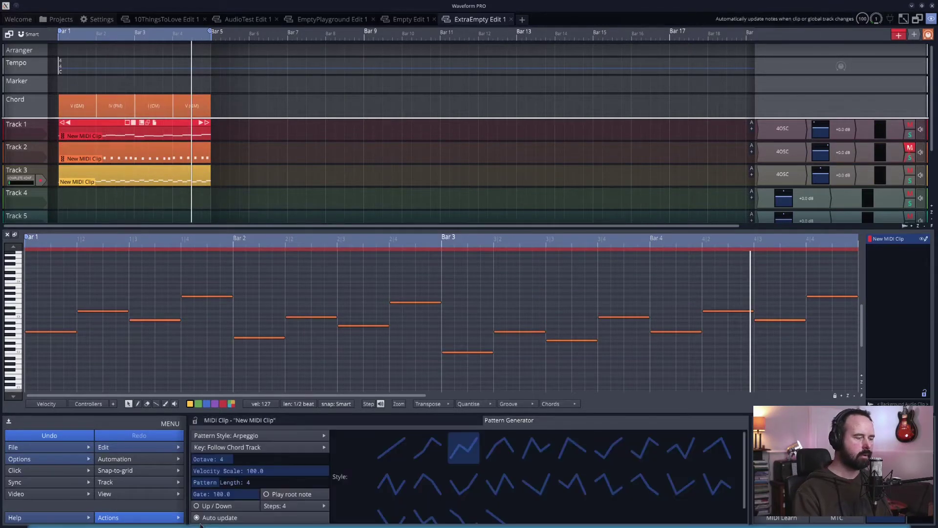
{"action": "left_click", "coordinate": [146, 174]}
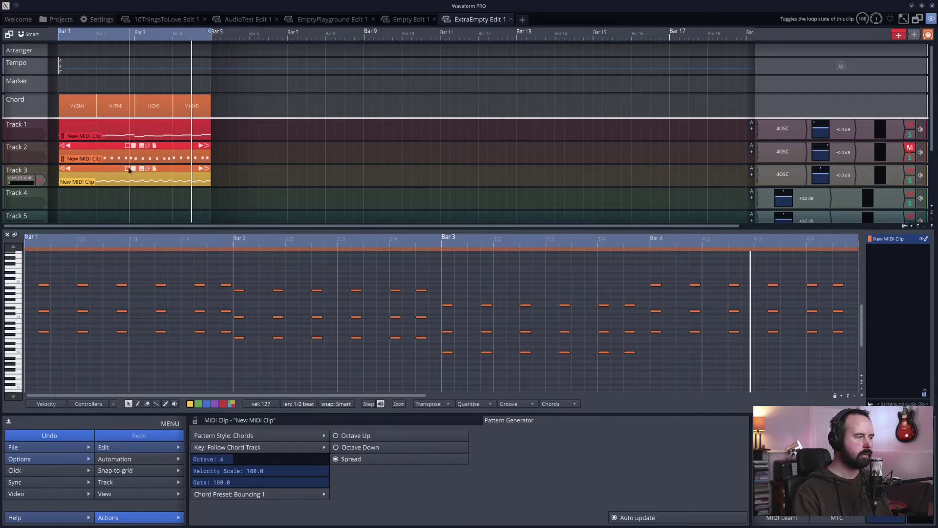
{"action": "left_click", "coordinate": [129, 170]}
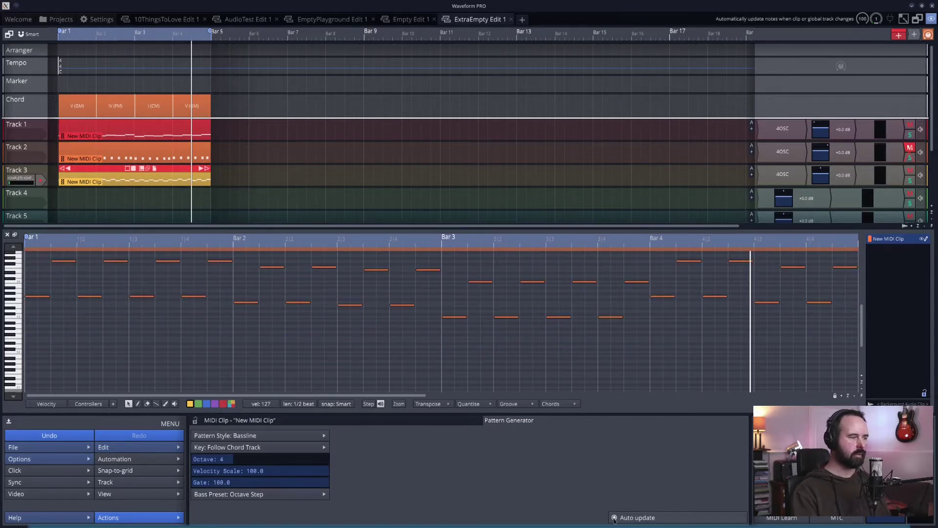
{"action": "key", "text": "space"}
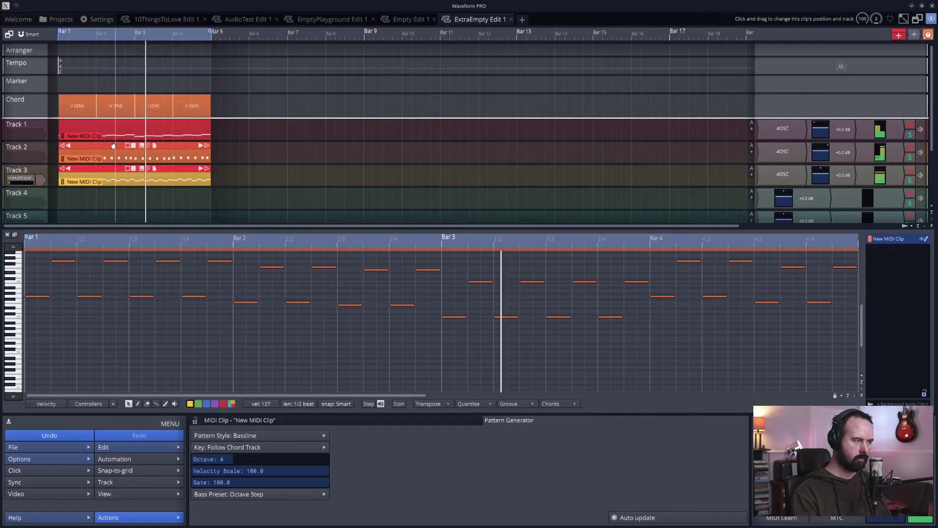
{"action": "left_click", "coordinate": [113, 146]}
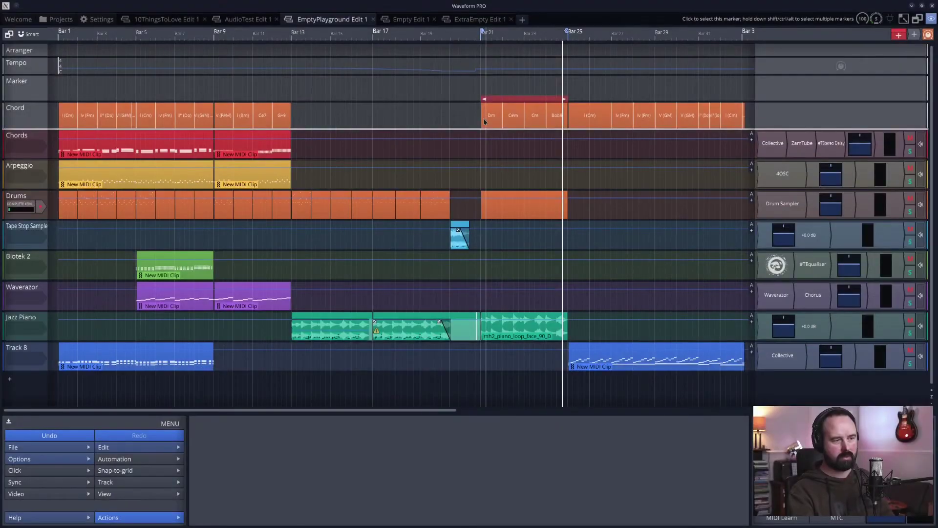
Set the Jazz Piano clip's Auto-Pitch Mode to follow the song Key
{"action": "left_click", "coordinate": [503, 315]}
{"action": "scroll", "coordinate": [497, 344], "scroll_direction": "up", "scroll_amount": 3}
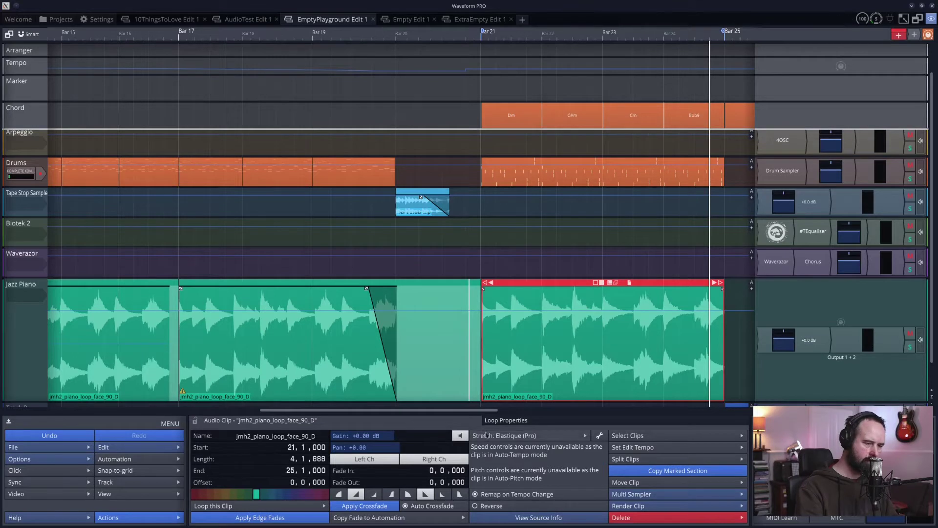
{"action": "left_click", "coordinate": [506, 421]}
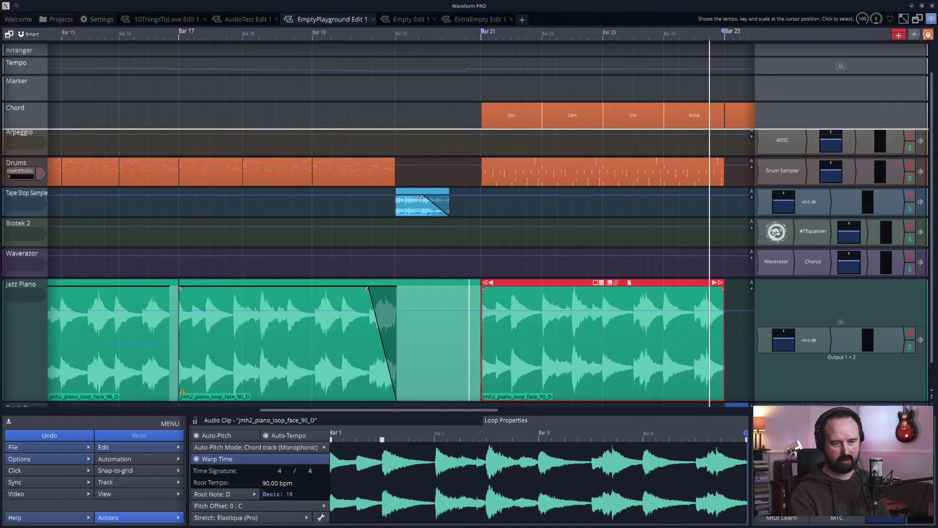
{"action": "left_click", "coordinate": [226, 448]}
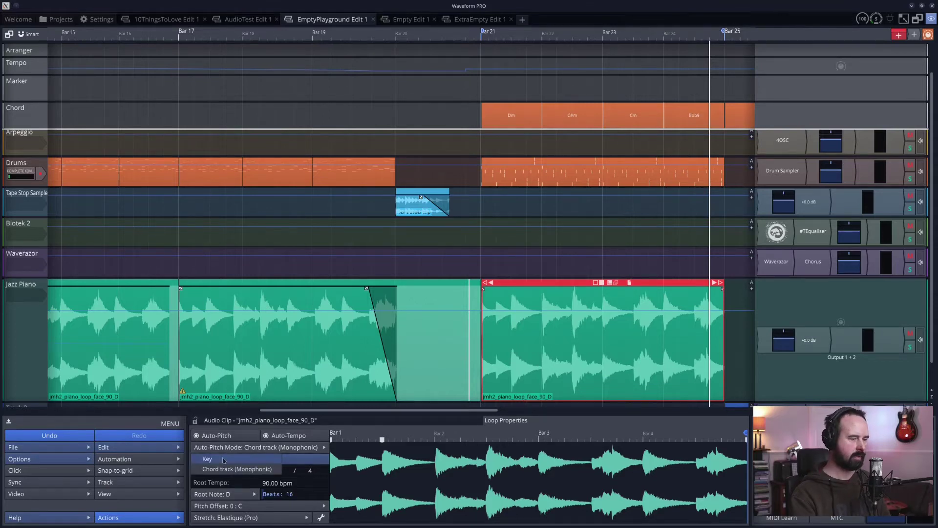
{"action": "left_click", "coordinate": [208, 459]}
Switch the right Jazz Piano clip back to following the chord track and play
{"action": "left_click", "coordinate": [469, 62]}
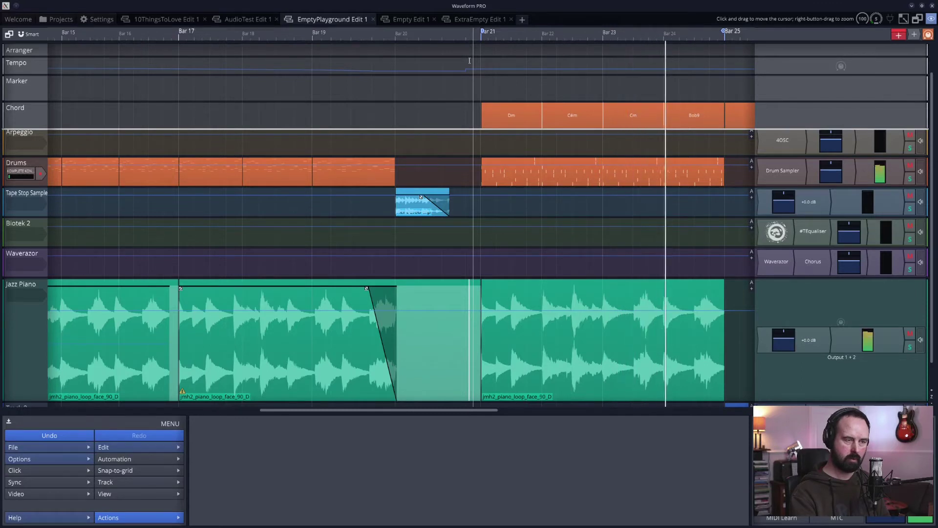
{"action": "key", "text": "space"}
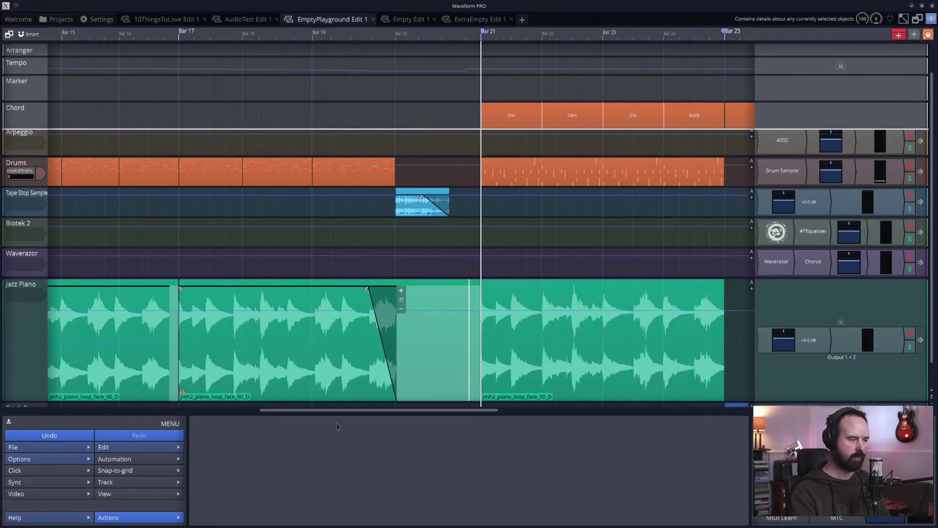
{"action": "left_click", "coordinate": [520, 322]}
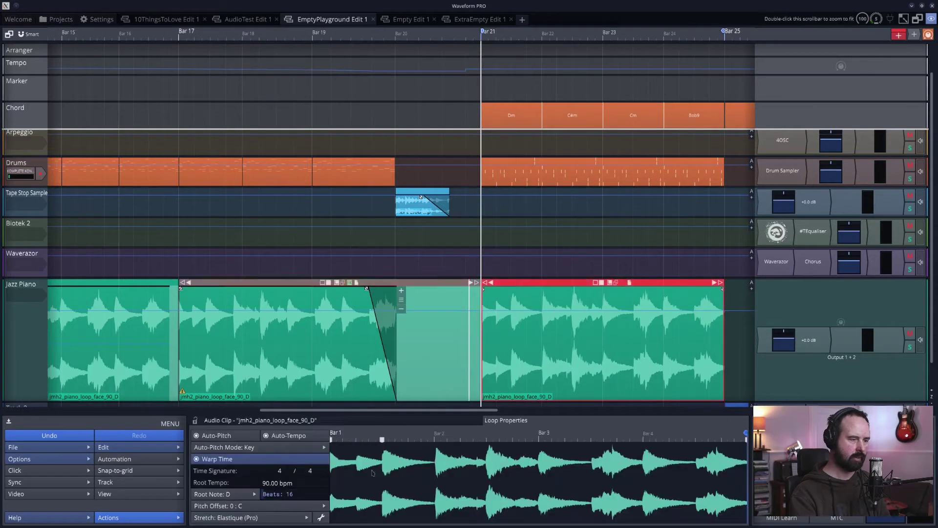
{"action": "left_click", "coordinate": [232, 446]}
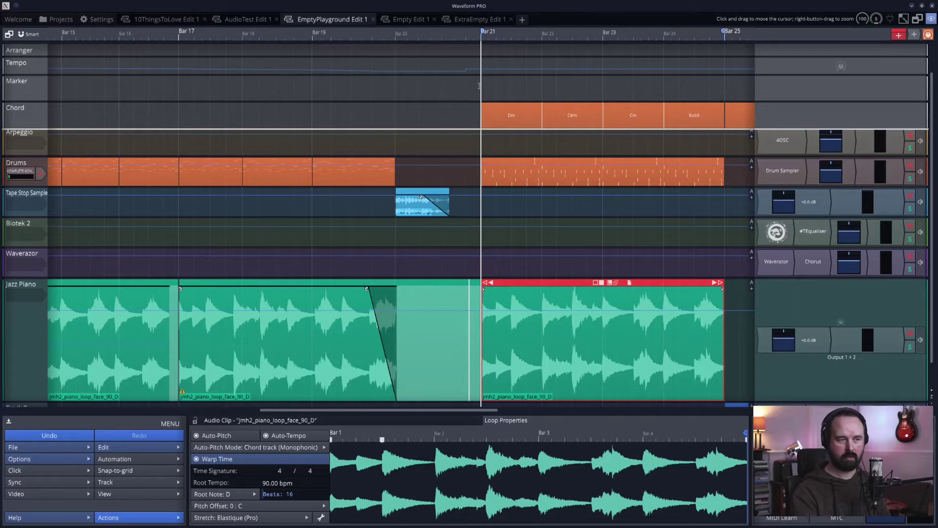
{"action": "key", "text": "space"}
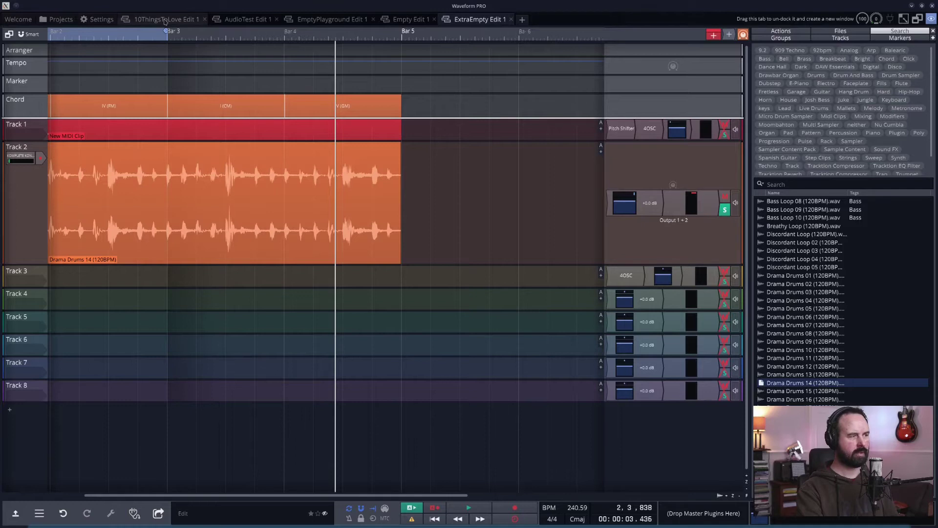
Open Alsarah Edit 1 from the Alsarah project in the project browser
{"action": "left_click", "coordinate": [61, 20]}
{"action": "left_click", "coordinate": [42, 137]}
{"action": "left_click", "coordinate": [227, 65]}
{"action": "double_click", "coordinate": [228, 65]}
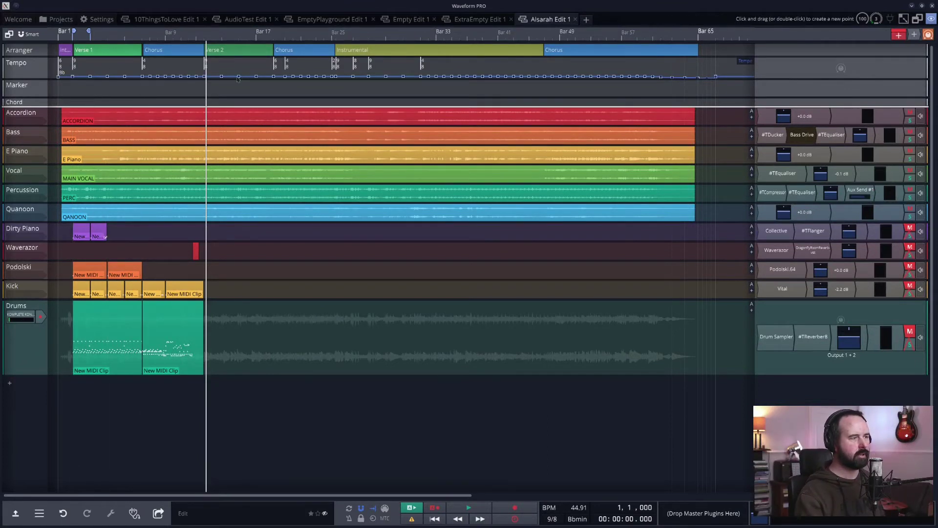
{"action": "scroll", "coordinate": [61, 244], "scroll_direction": "up", "scroll_amount": 5, "text": "ctrl"}
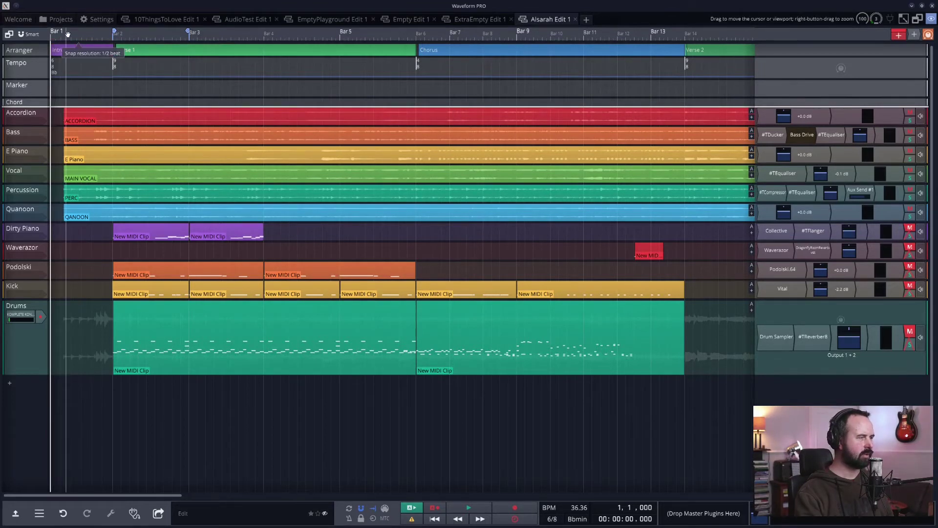
Zoom into bars 1–14, play, then invert all track mutes and replay
{"action": "left_click_drag", "start_coordinate": [67, 33], "coordinate": [74, 32]}
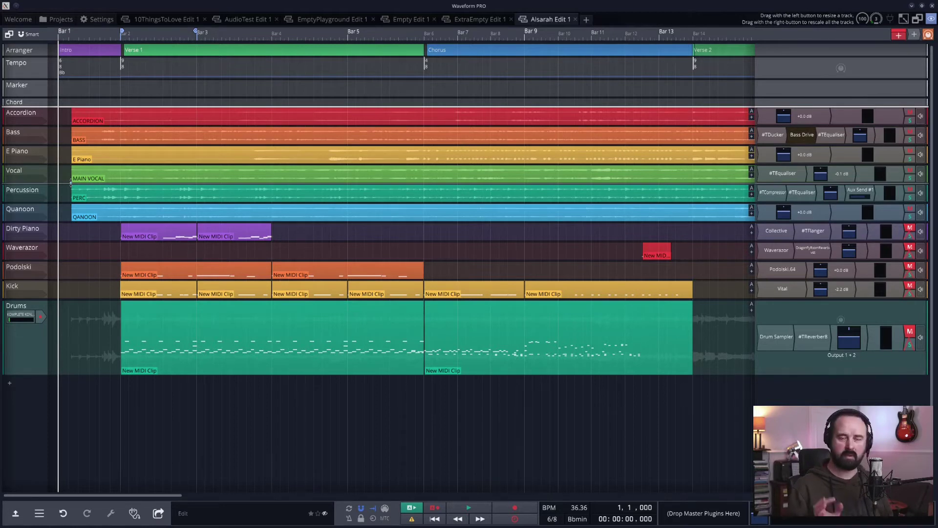
{"action": "key", "text": "space"}
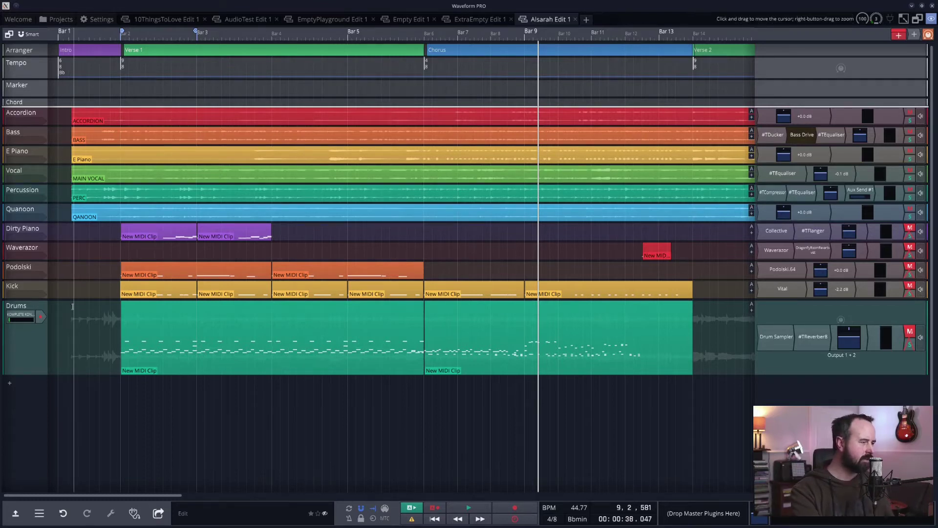
{"action": "mouse_move", "coordinate": [908, 209]}
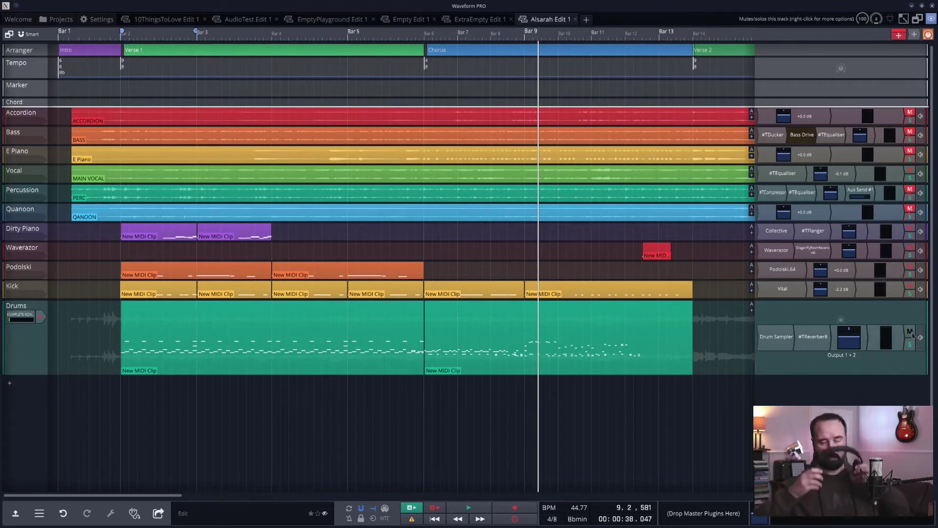
{"action": "left_click", "coordinate": [910, 332]}
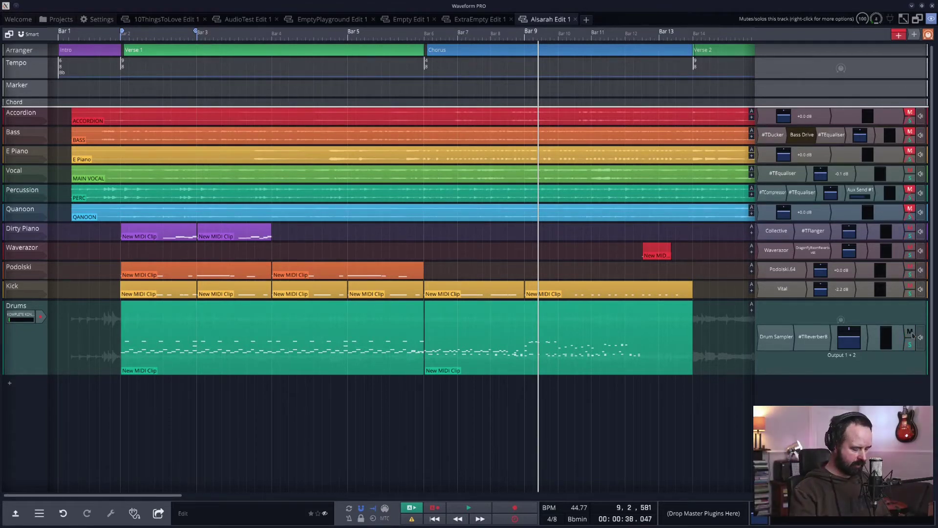
{"action": "key", "text": "space"}
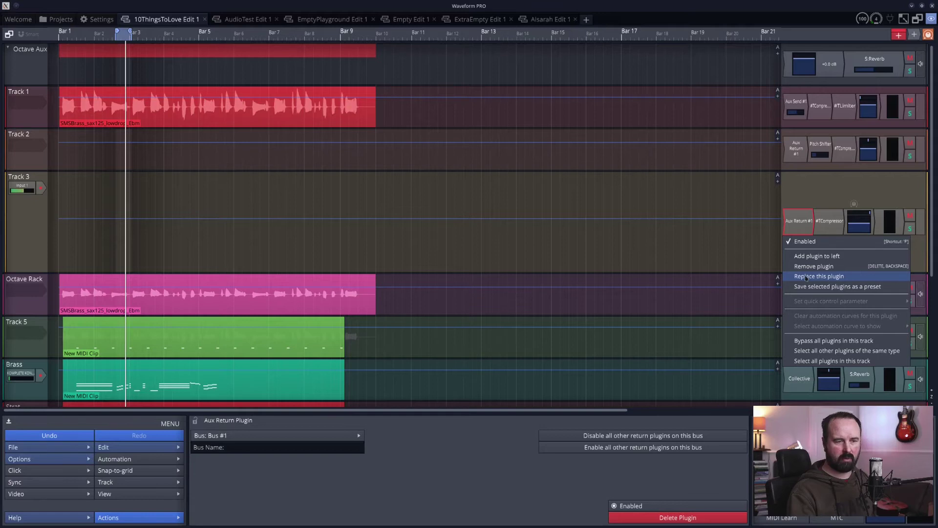
Open the plugin rack preset list and move the playhead to around bar 13
{"action": "left_click", "coordinate": [806, 277]}
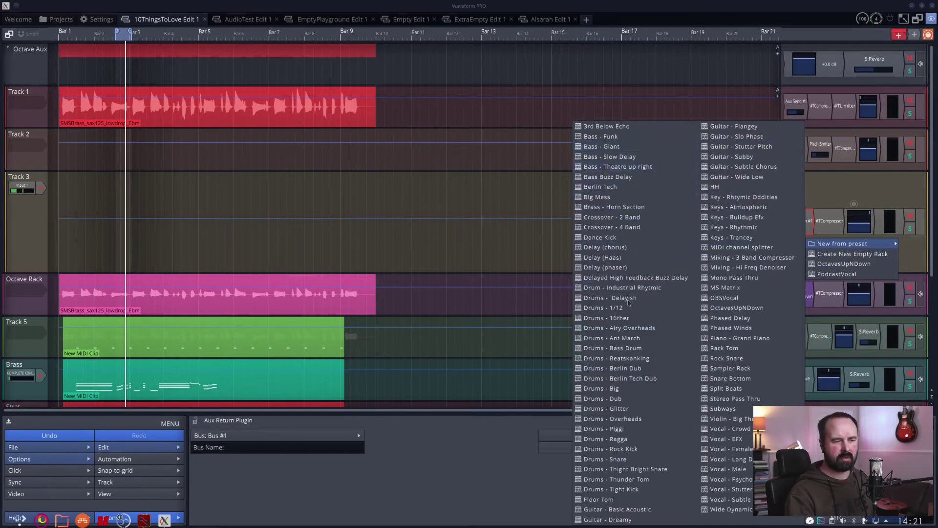
{"action": "mouse_move", "coordinate": [842, 243]}
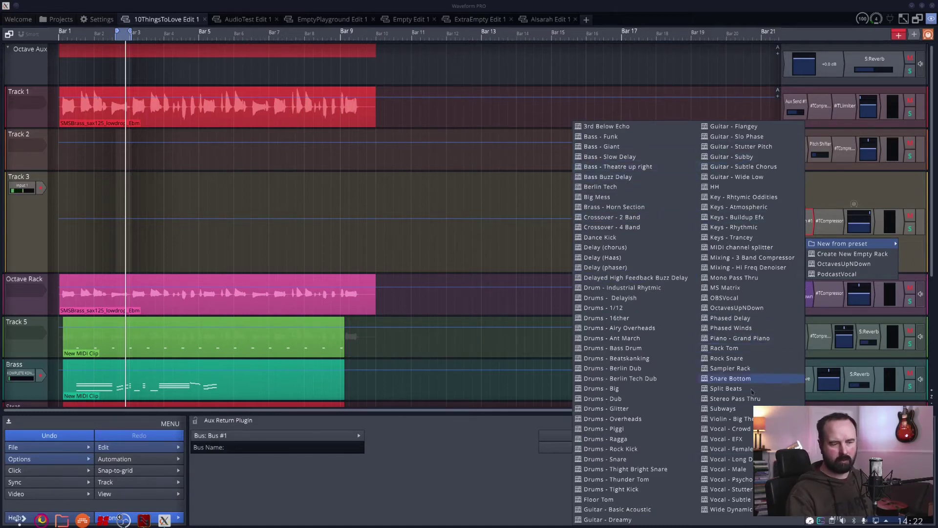
{"action": "left_click", "coordinate": [498, 246]}
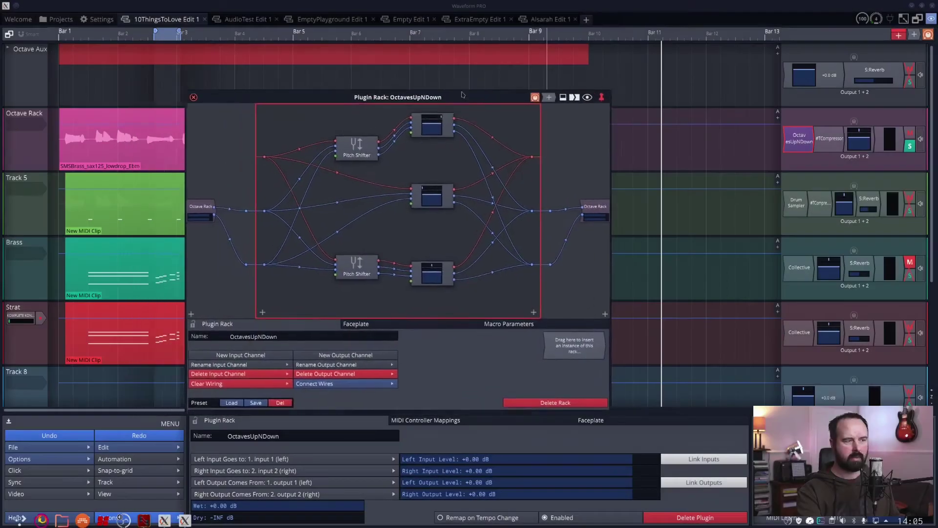
Move the rack editor up and inspect the upper Pitch Shifter's +12 semitone setting
{"action": "left_click_drag", "start_coordinate": [462, 94], "coordinate": [612, 68]}
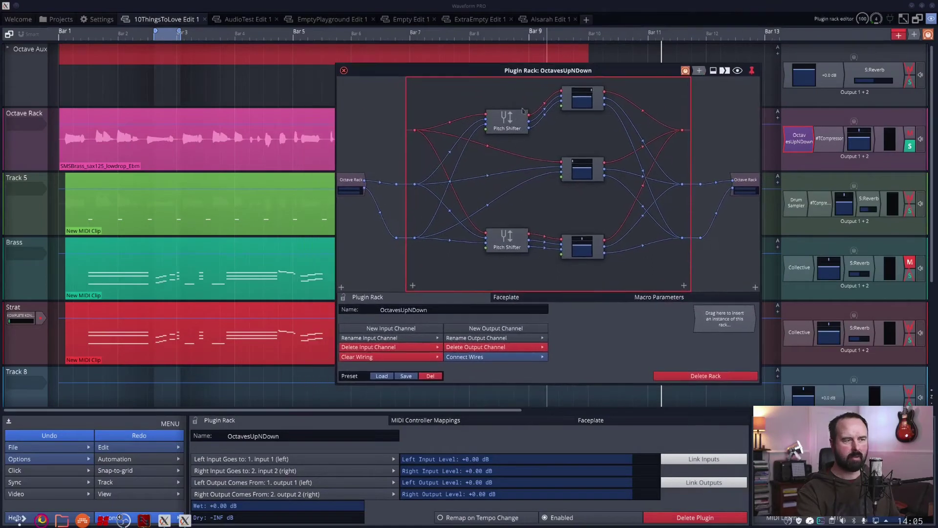
{"action": "double_click", "coordinate": [510, 120]}
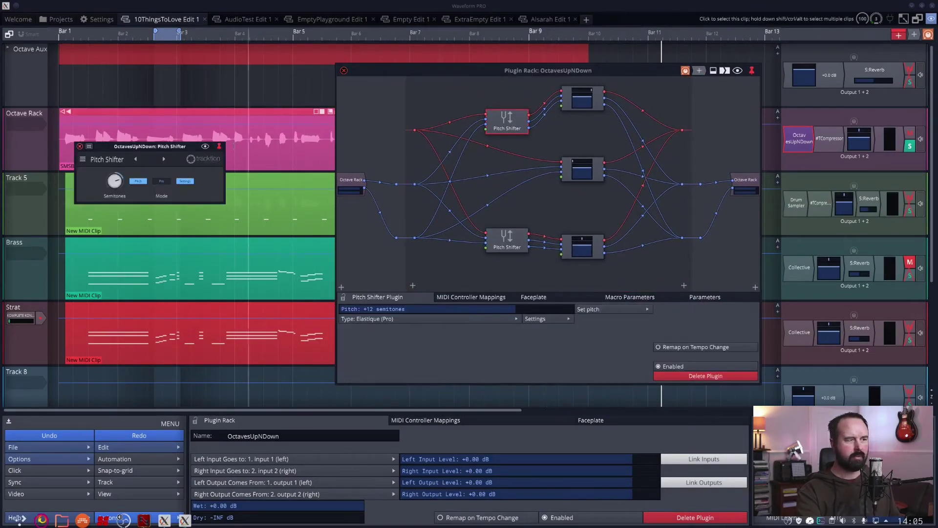
{"action": "left_click_drag", "start_coordinate": [167, 150], "coordinate": [334, 116]}
{"action": "left_click", "coordinate": [504, 241]}
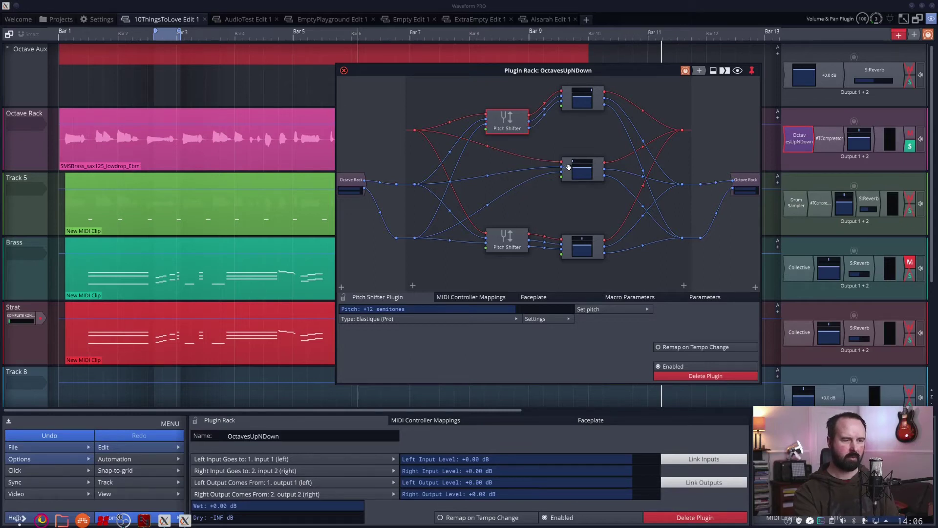
Make Semitones the quick control parameter on the lower and then the upper Pitch Shifter
{"action": "left_click", "coordinate": [525, 233]}
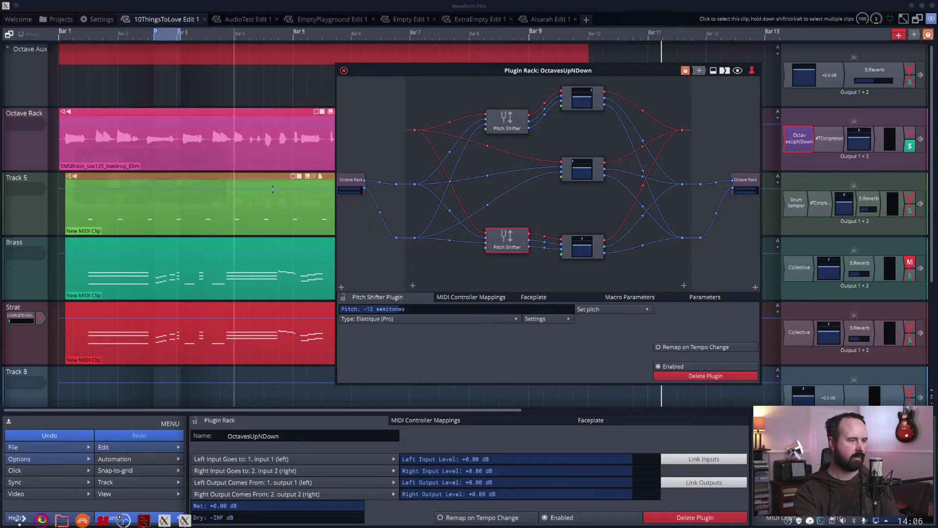
{"action": "right_click", "coordinate": [506, 240]}
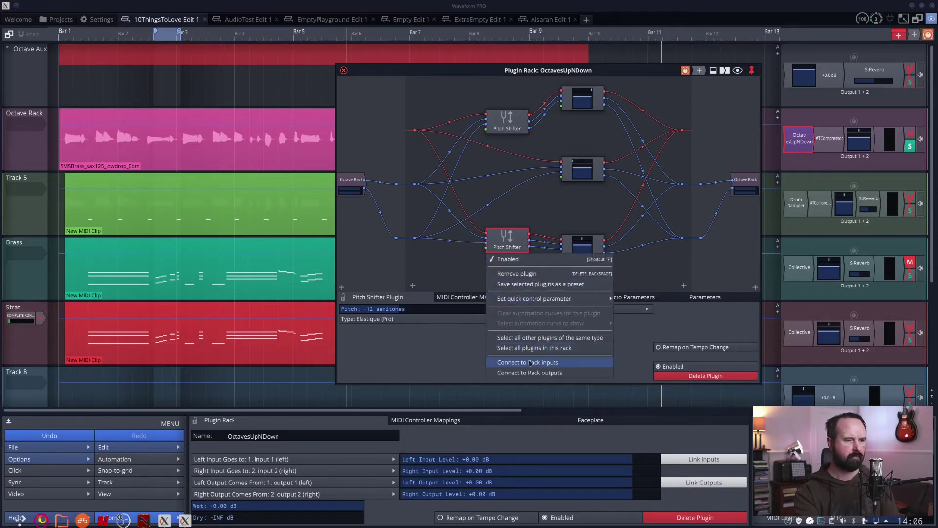
{"action": "mouse_move", "coordinate": [534, 298]}
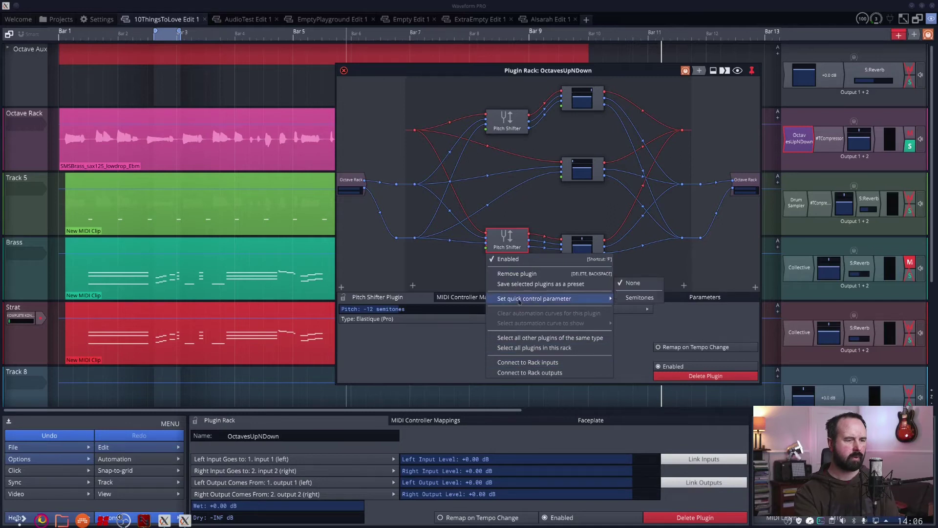
{"action": "left_click", "coordinate": [639, 297]}
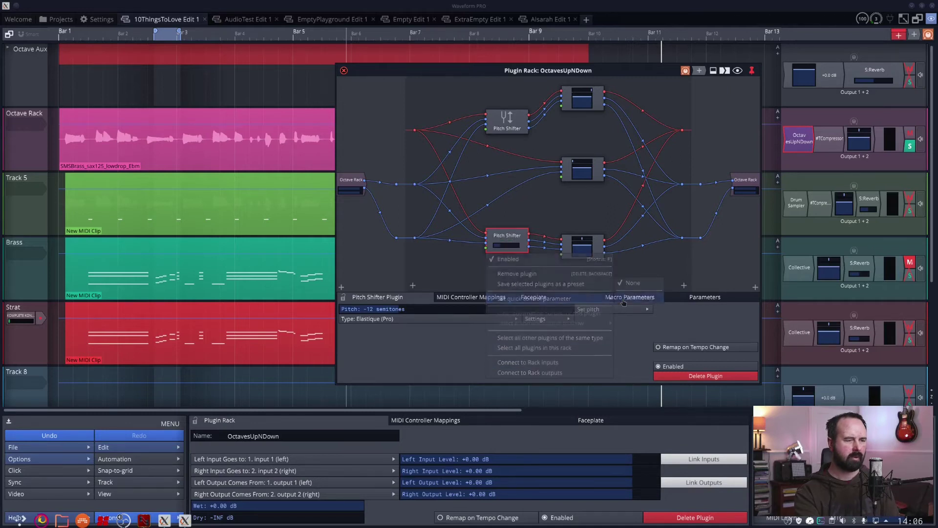
{"action": "right_click", "coordinate": [503, 122]}
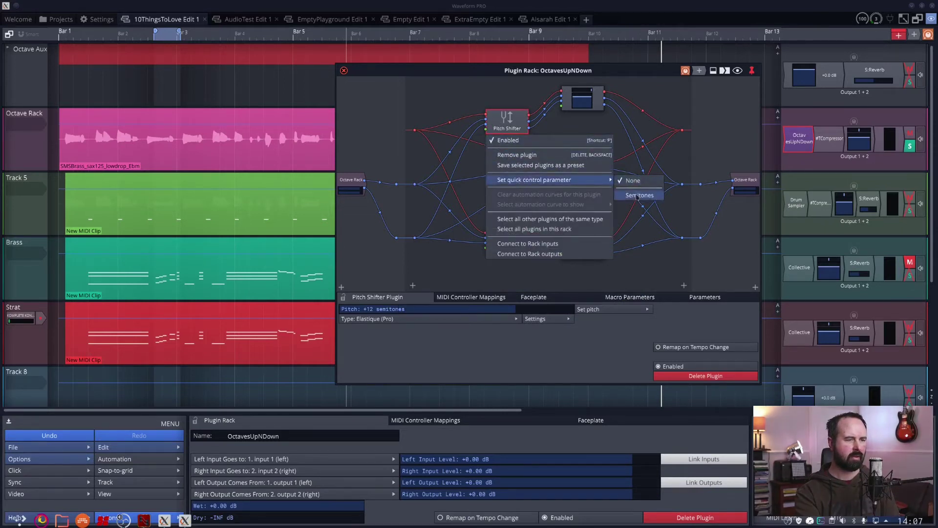
{"action": "left_click", "coordinate": [637, 196]}
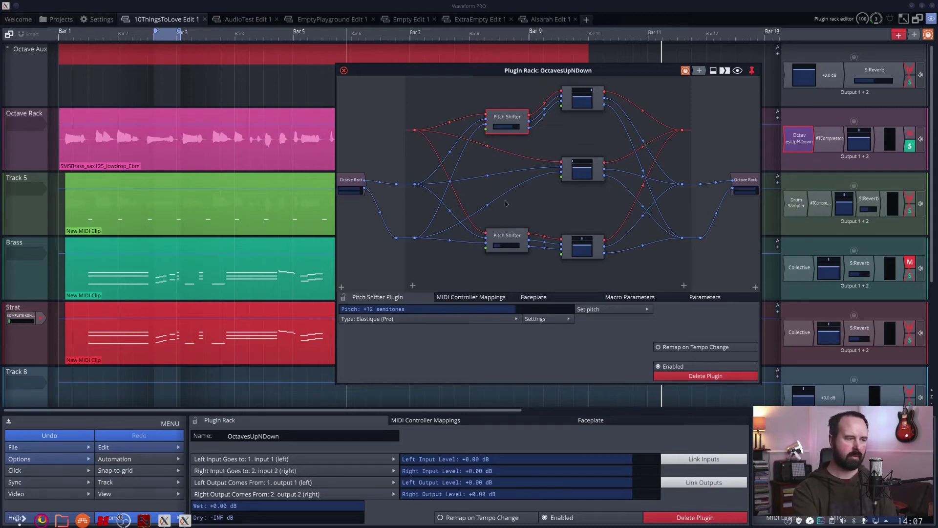
Inspect the lower Pitch Shifter's Elastique (Pro) type and stereo/formant settings, leaving them unchanged
{"action": "double_click", "coordinate": [507, 234]}
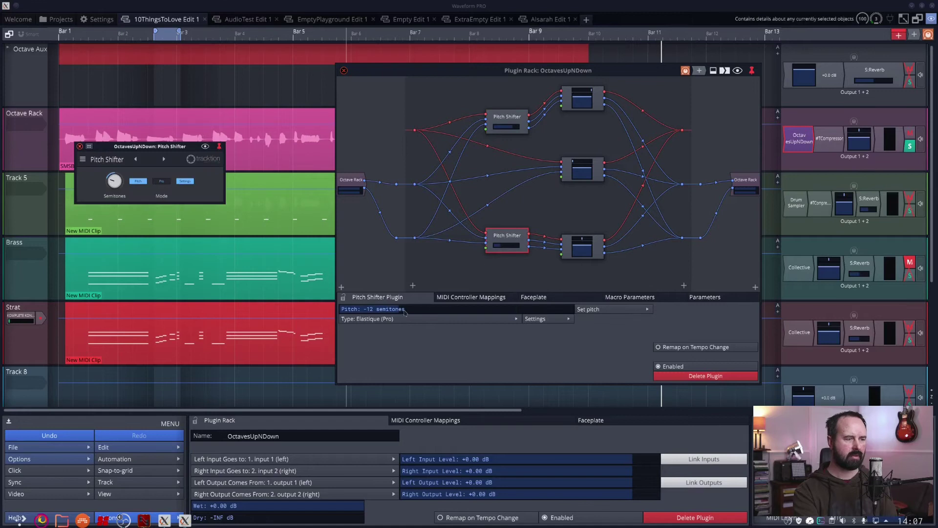
{"action": "left_click", "coordinate": [444, 318]}
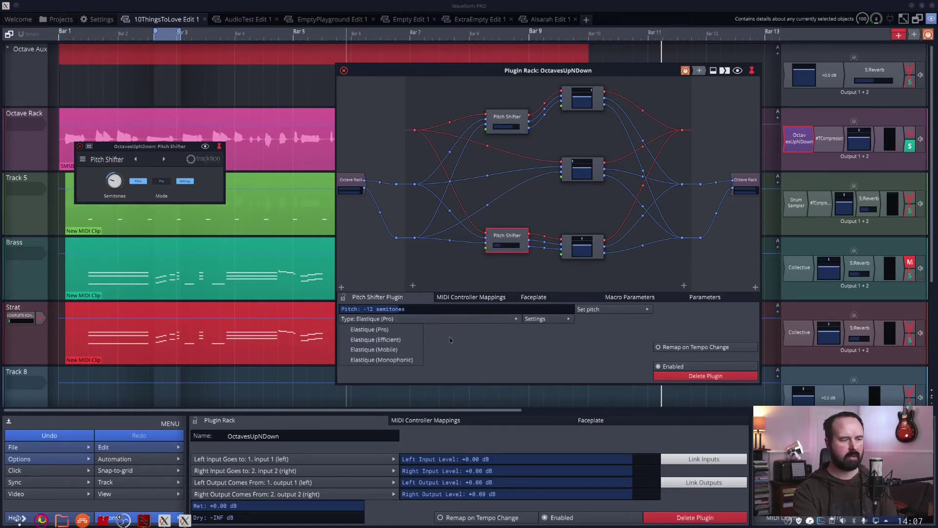
{"action": "left_click", "coordinate": [449, 339]}
{"action": "left_click", "coordinate": [543, 320]}
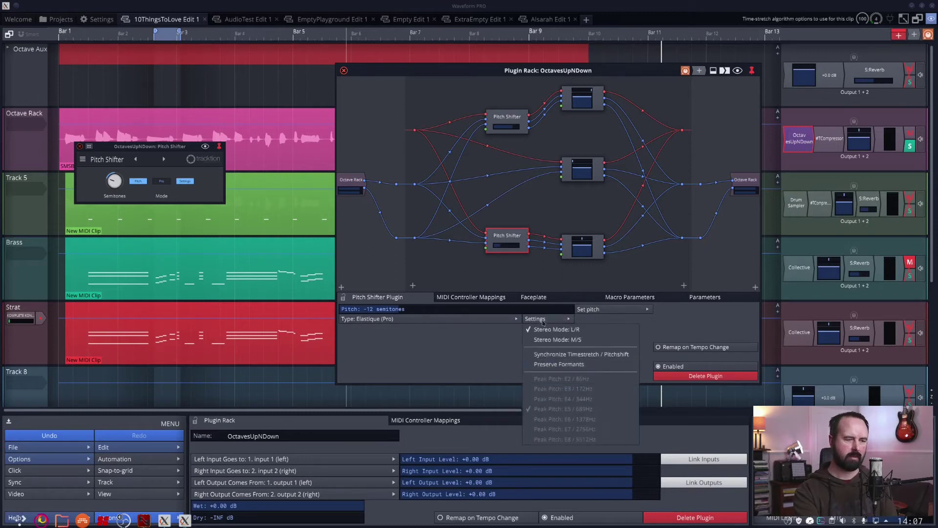
{"action": "left_click", "coordinate": [483, 342]}
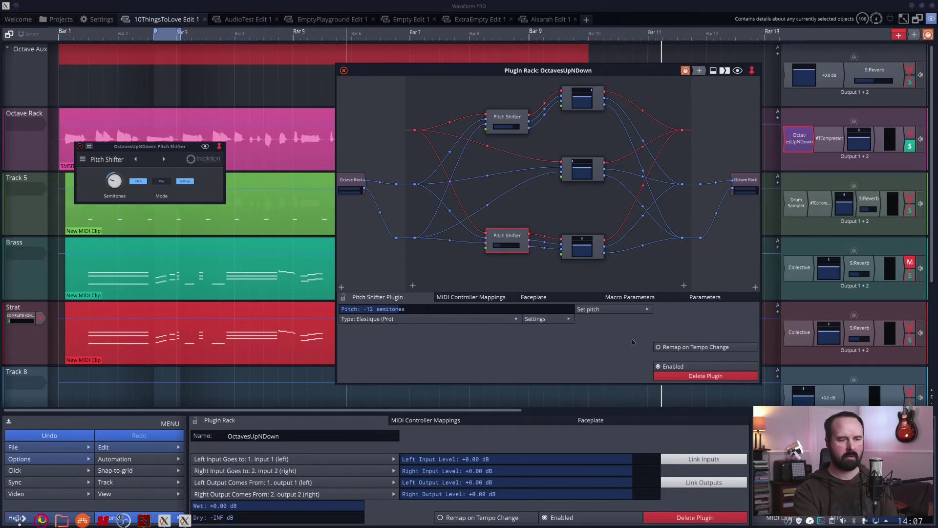
Close the Pitch Shifter and OctavesUpNDown rack editor windows to reveal the arrangement
{"action": "left_click", "coordinate": [344, 70]}
{"action": "left_click", "coordinate": [800, 136]}
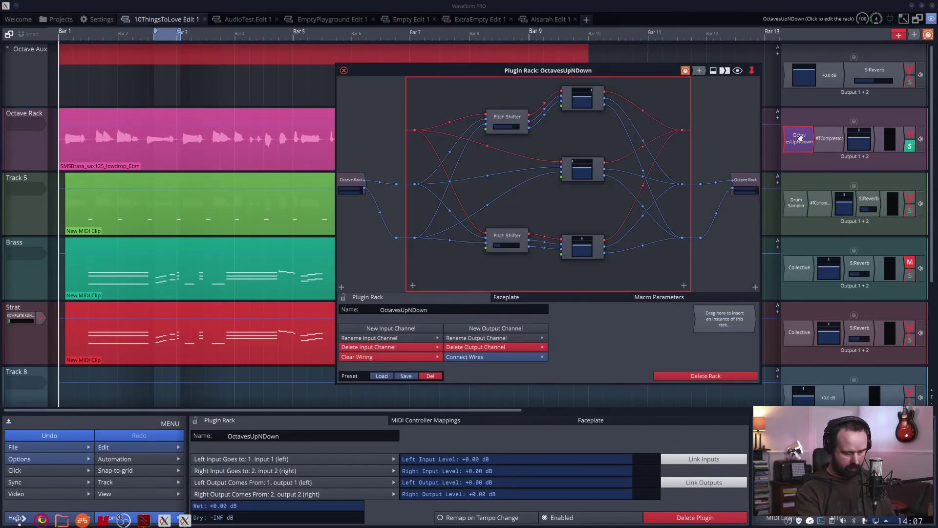
{"action": "left_click", "coordinate": [799, 137]}
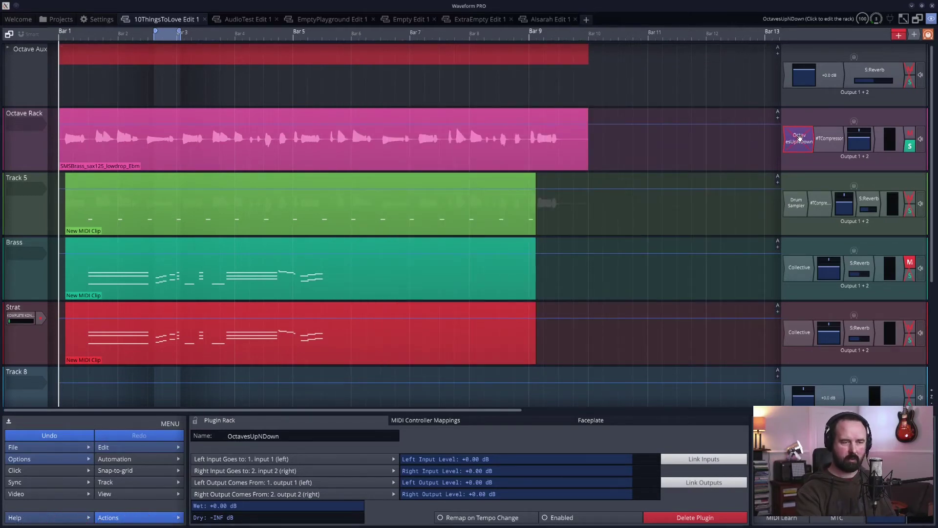
Start playback to hear the OctavesUpNDown rack, then close its editor
{"action": "left_click", "coordinate": [800, 137]}
{"action": "key", "text": "space"}
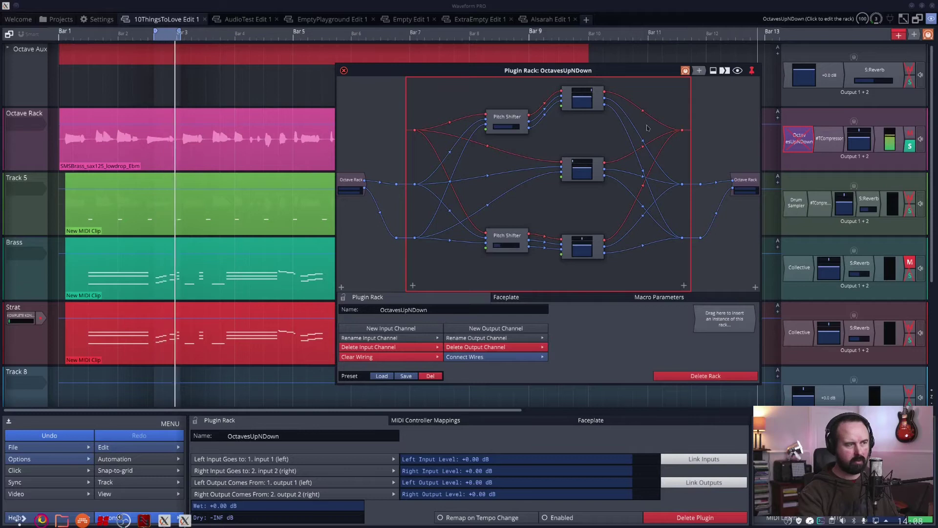
{"action": "left_click", "coordinate": [343, 71]}
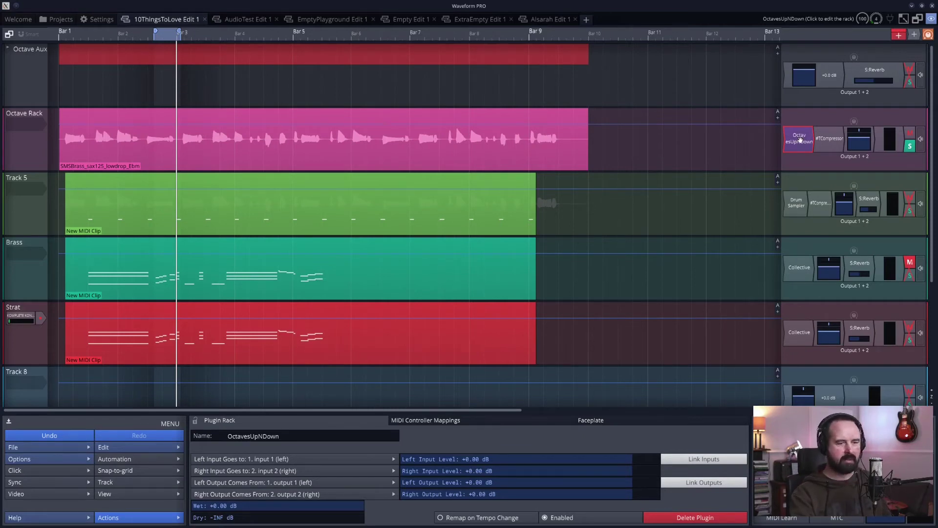
Copy the OctavesUpNDown rack onto the Strat track, then bypass and re-enable it
{"action": "left_click_drag", "start_coordinate": [800, 139], "coordinate": [814, 339]}
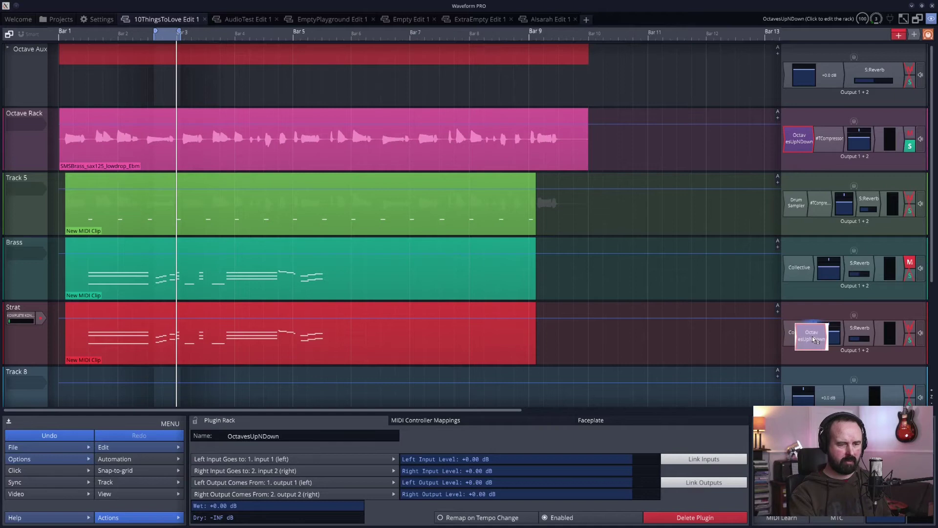
{"action": "left_click_drag", "start_coordinate": [815, 339], "coordinate": [815, 338]}
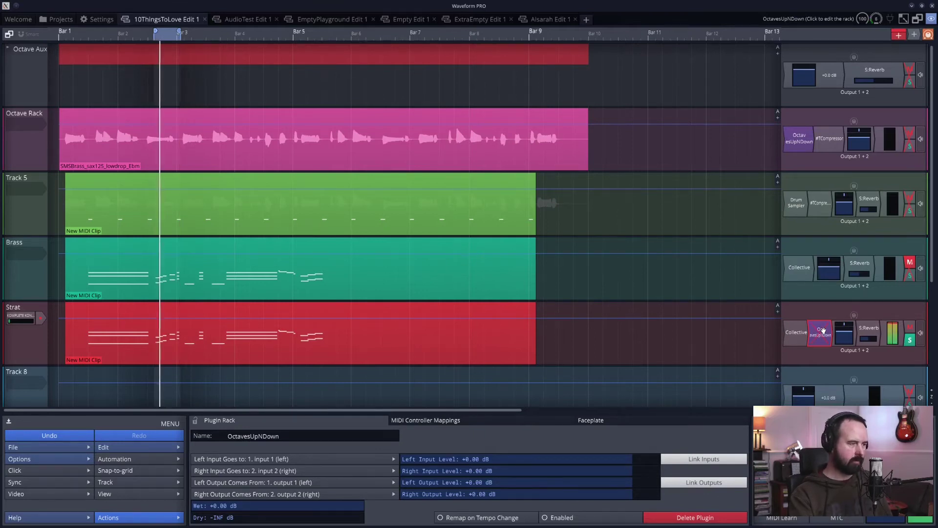
{"action": "left_click", "coordinate": [822, 331]}
{"action": "left_click", "coordinate": [822, 330]}
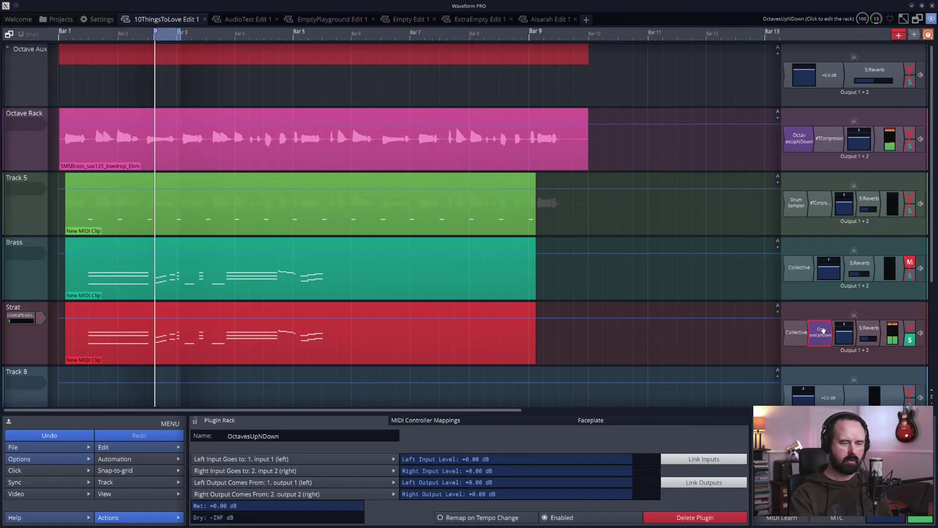
Wire the rack's MIDI input pin and browse the modulator list without adding one
{"action": "left_click", "coordinate": [822, 331]}
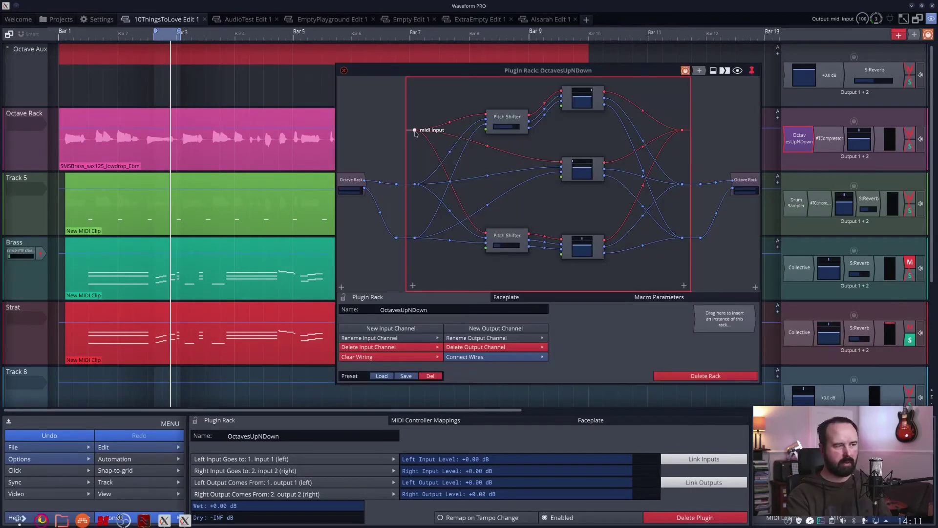
{"action": "left_click_drag", "start_coordinate": [415, 131], "coordinate": [486, 121]}
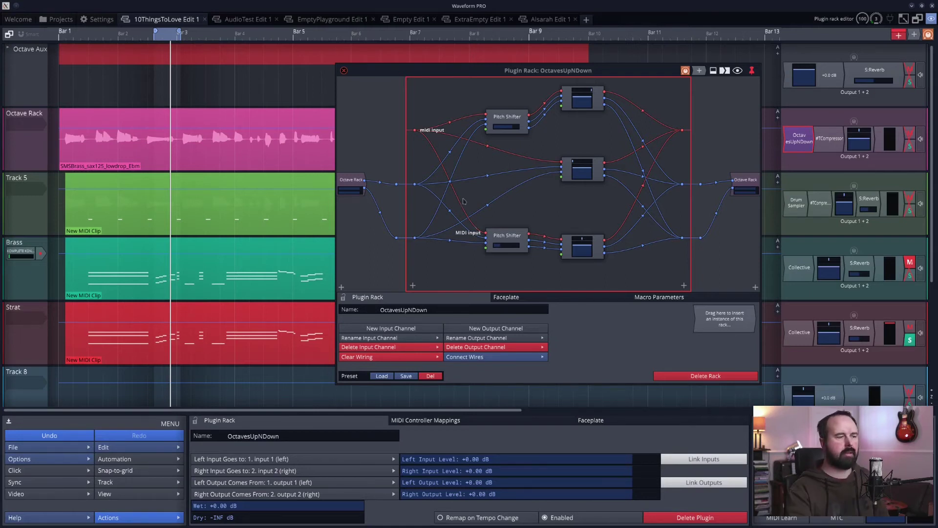
{"action": "right_click", "coordinate": [452, 96]}
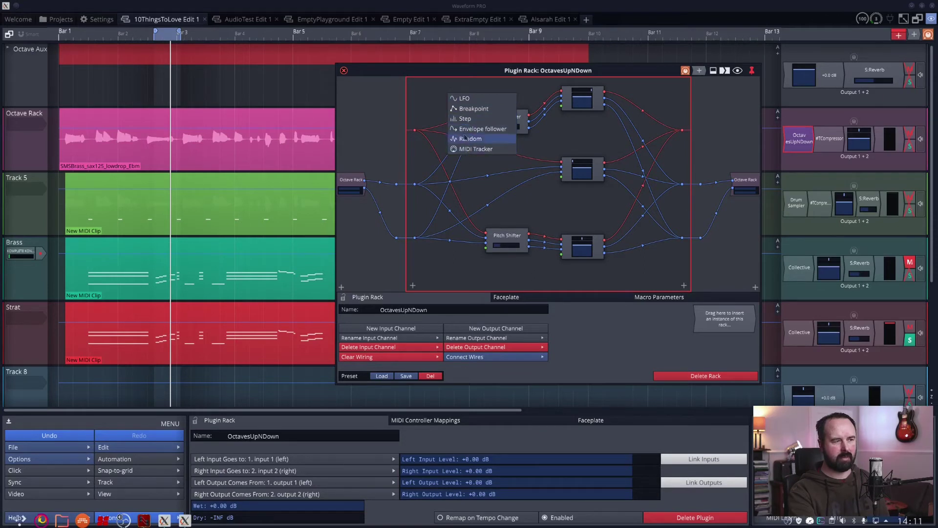
{"action": "left_click", "coordinate": [433, 100]}
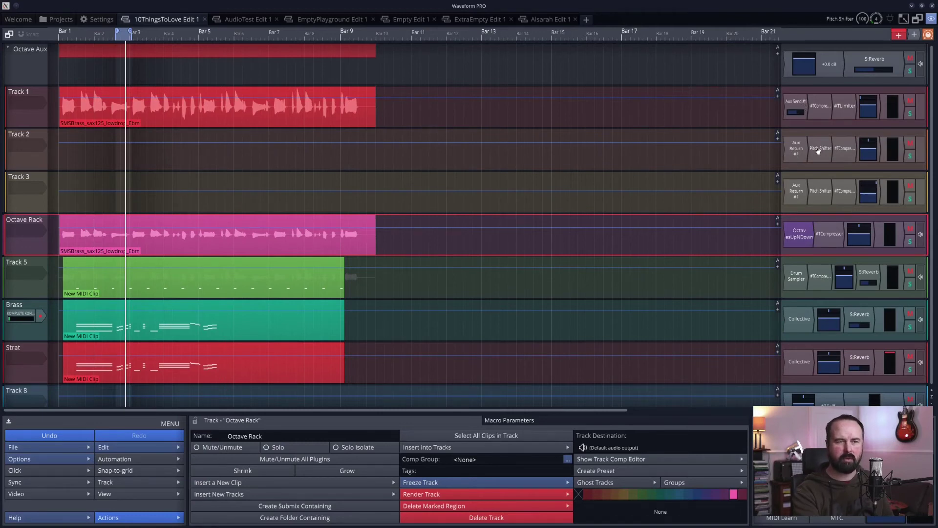
View the Pitch Shifter options on Track 2 and Track 3 without applying changes
{"action": "right_click", "coordinate": [818, 150]}
{"action": "left_click", "coordinate": [798, 230]}
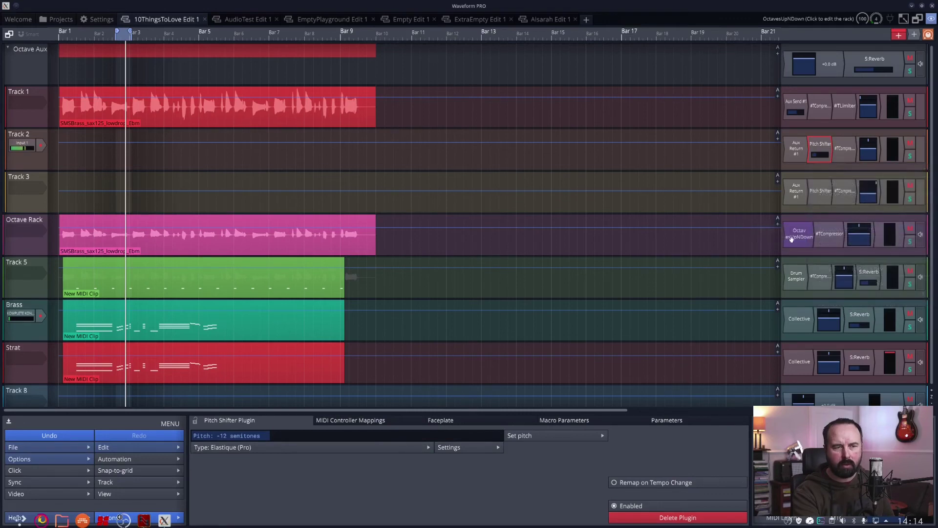
{"action": "right_click", "coordinate": [820, 192]}
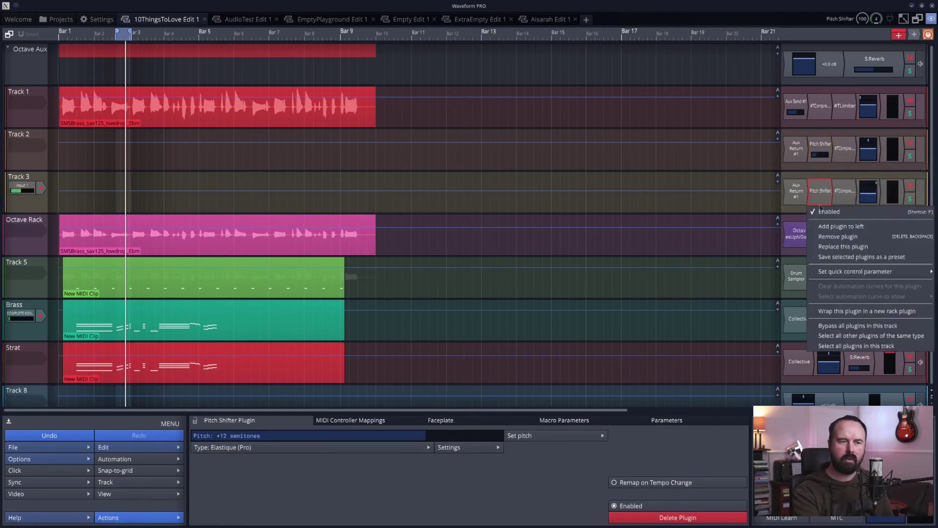
{"action": "left_click", "coordinate": [809, 176]}
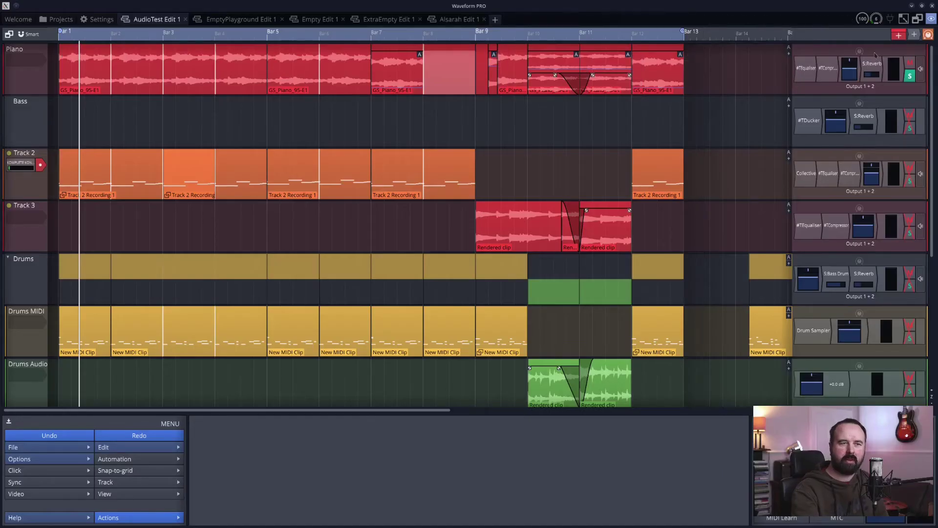
Show the mixer panel with the M shortcut
{"action": "key", "text": "m"}
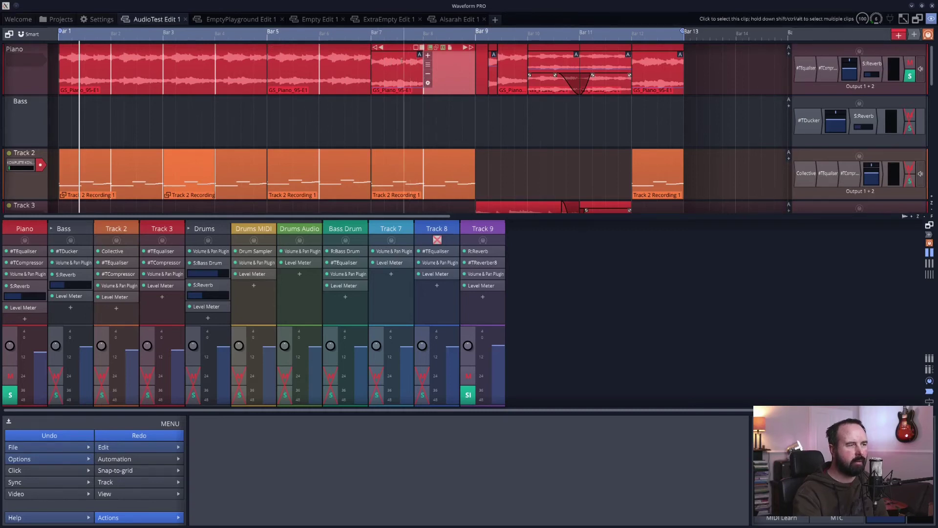
{"action": "left_click_drag", "start_coordinate": [39, 94], "coordinate": [38, 168]}
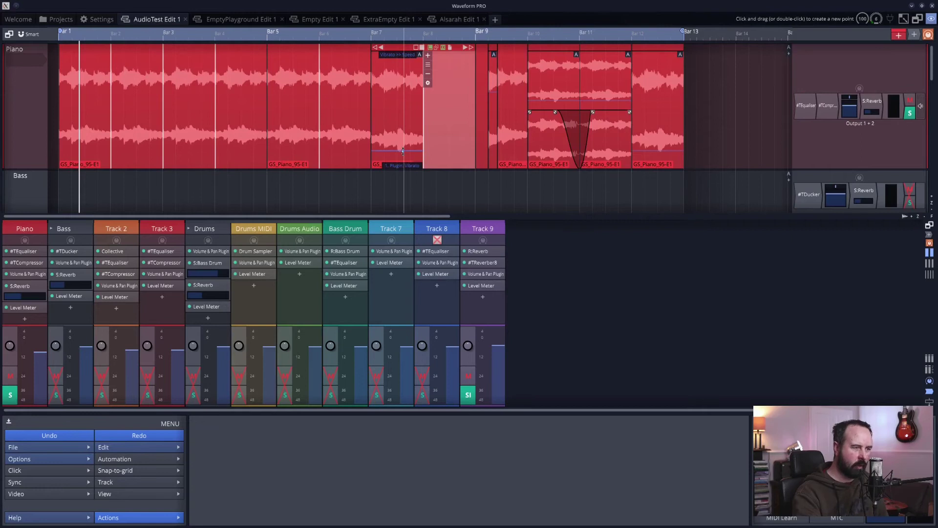
{"action": "left_click_drag", "start_coordinate": [33, 169], "coordinate": [33, 90]}
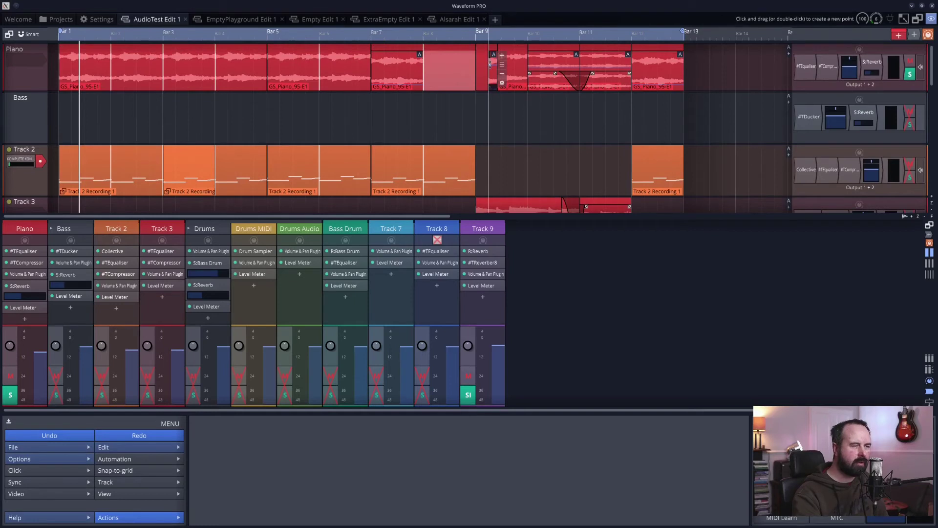
{"action": "scroll", "coordinate": [490, 64], "scroll_direction": "up", "scroll_amount": 3}
{"action": "scroll", "coordinate": [490, 63], "scroll_direction": "up", "scroll_amount": 3}
{"action": "scroll", "coordinate": [490, 64], "scroll_direction": "up", "scroll_amount": 3}
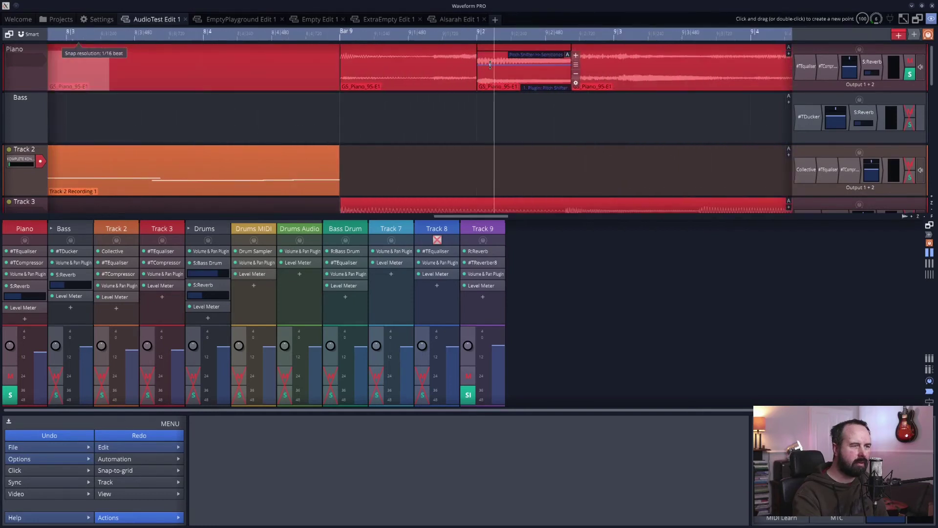
{"action": "scroll", "coordinate": [490, 65], "scroll_direction": "down", "scroll_amount": 2}
{"action": "scroll", "coordinate": [490, 64], "scroll_direction": "down", "scroll_amount": 2}
{"action": "scroll", "coordinate": [489, 65], "scroll_direction": "down", "scroll_amount": 3}
{"action": "scroll", "coordinate": [490, 63], "scroll_direction": "down", "scroll_amount": 3}
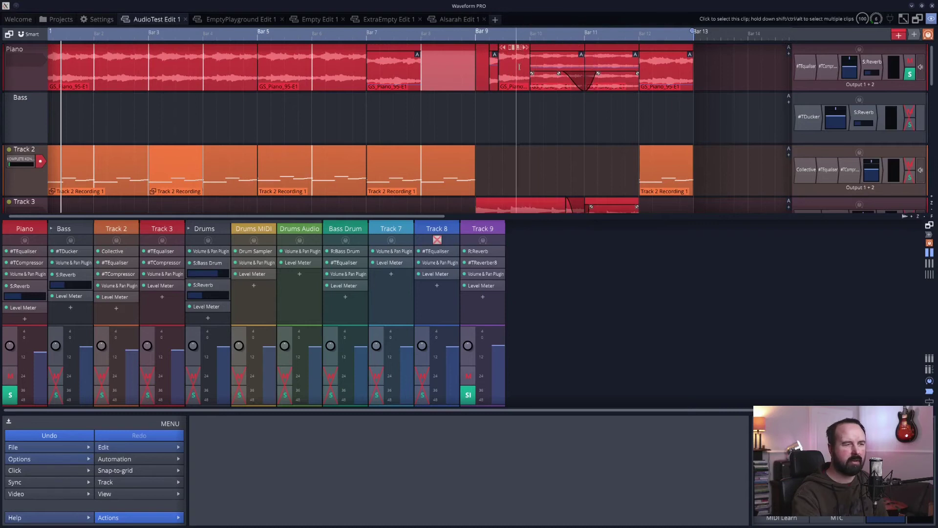
{"action": "mouse_move", "coordinate": [435, 73]}
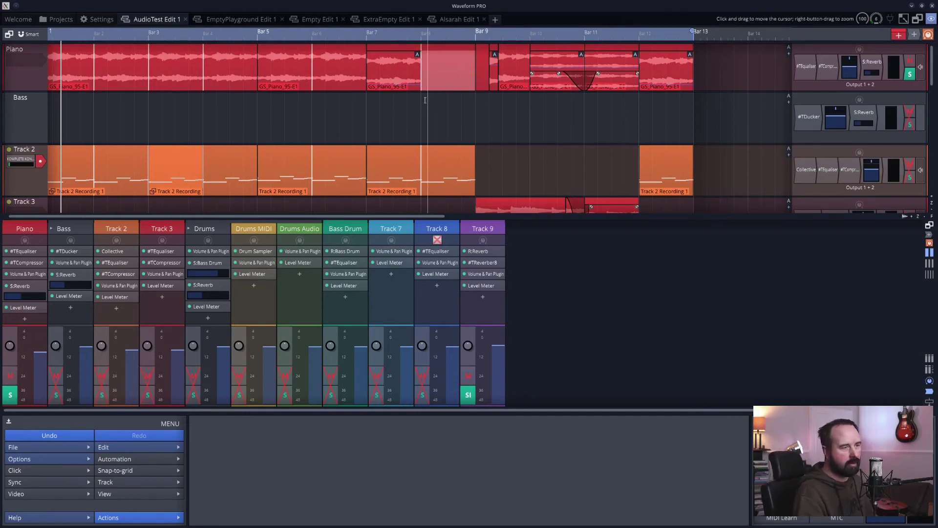
{"action": "mouse_move", "coordinate": [666, 168]}
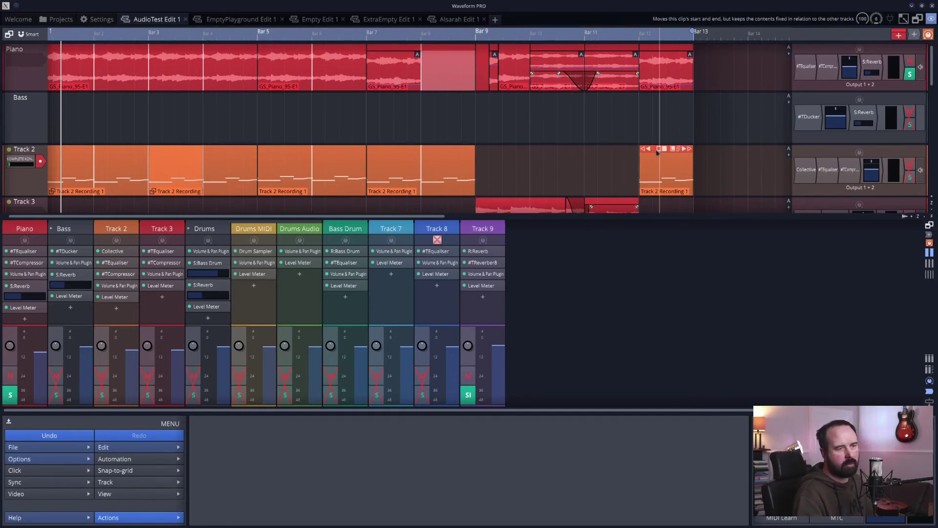
Loop and lengthen the last Track 2 clip, then disable its looping
{"action": "left_click", "coordinate": [673, 151]}
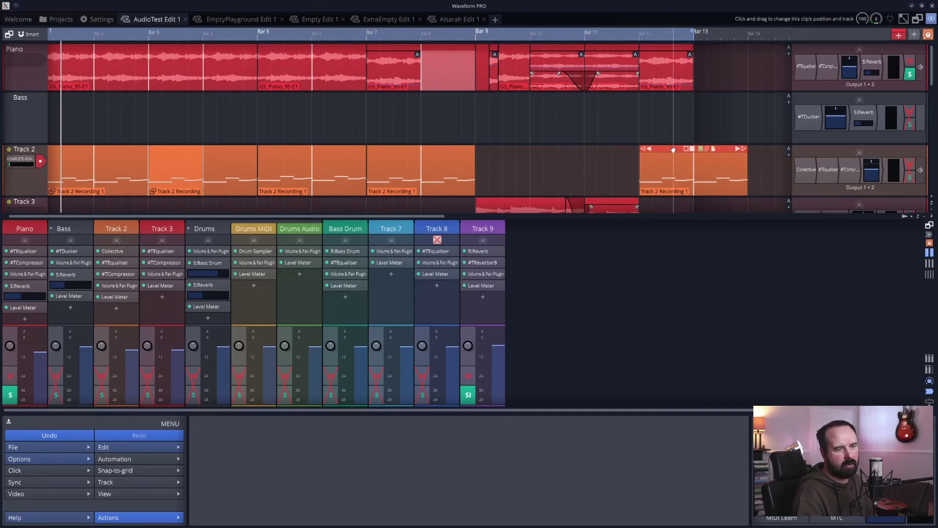
{"action": "left_click_drag", "start_coordinate": [743, 149], "coordinate": [748, 152]}
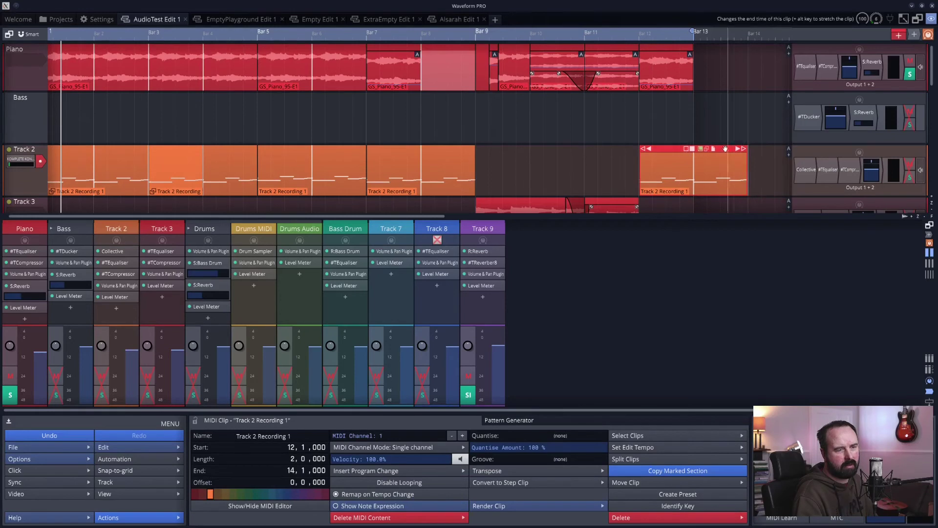
{"action": "left_click", "coordinate": [702, 151]}
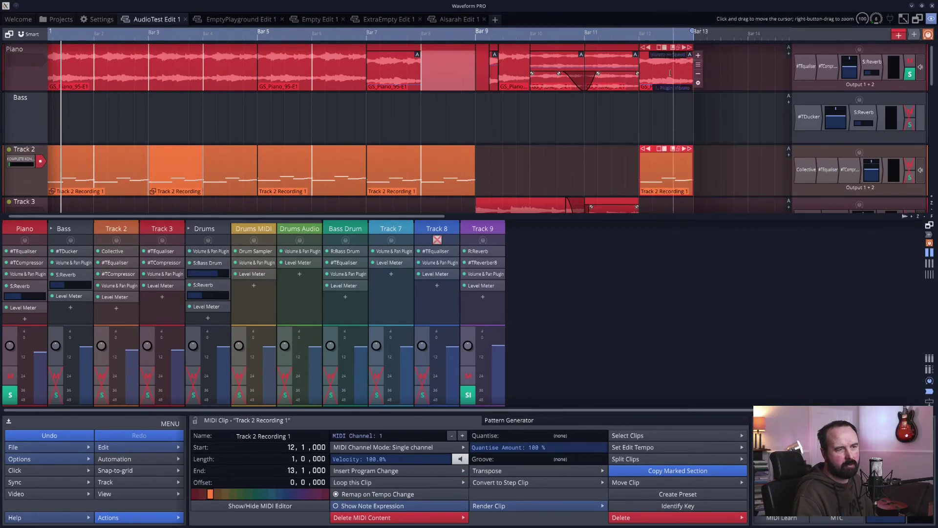
Loop, stretch and unloop the last Piano clip, then start playback
{"action": "left_click", "coordinate": [669, 48]}
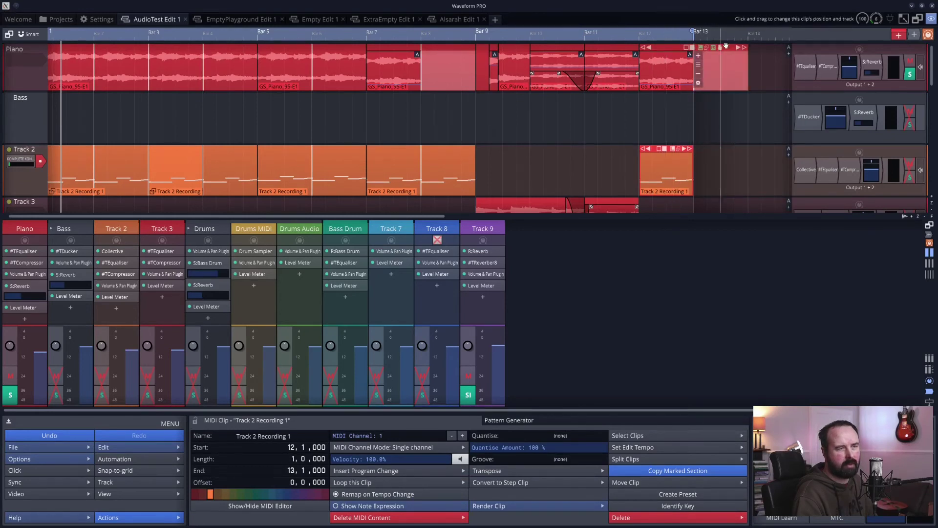
{"action": "mouse_move", "coordinate": [746, 49]}
{"action": "left_mouse_down"}
{"action": "mouse_move", "coordinate": [765, 48]}
{"action": "mouse_move", "coordinate": [746, 49]}
{"action": "left_mouse_up"}
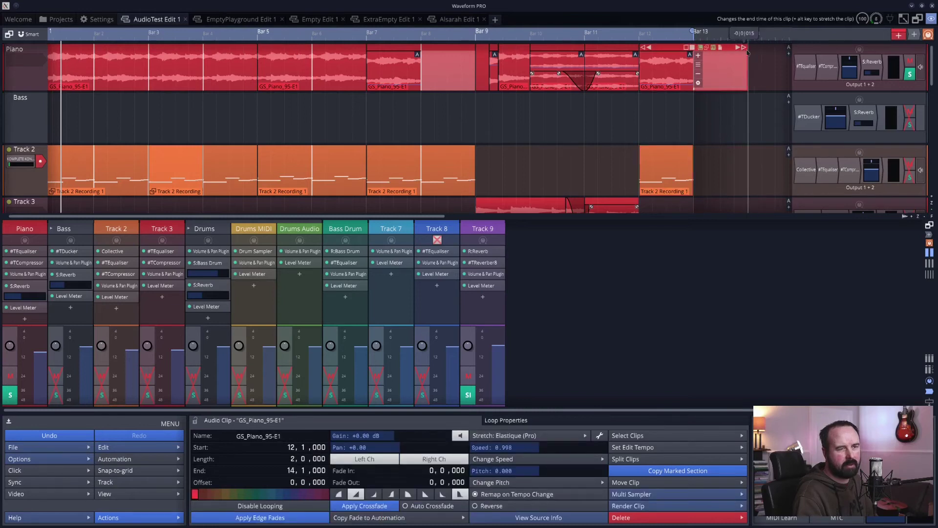
{"action": "left_click", "coordinate": [699, 48]}
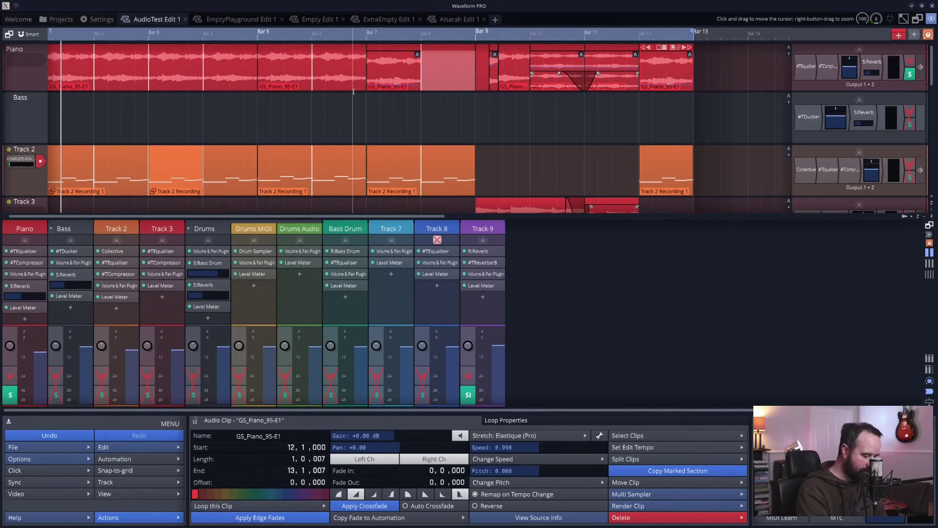
{"action": "scroll", "coordinate": [353, 92], "scroll_direction": "left", "scroll_amount": 1}
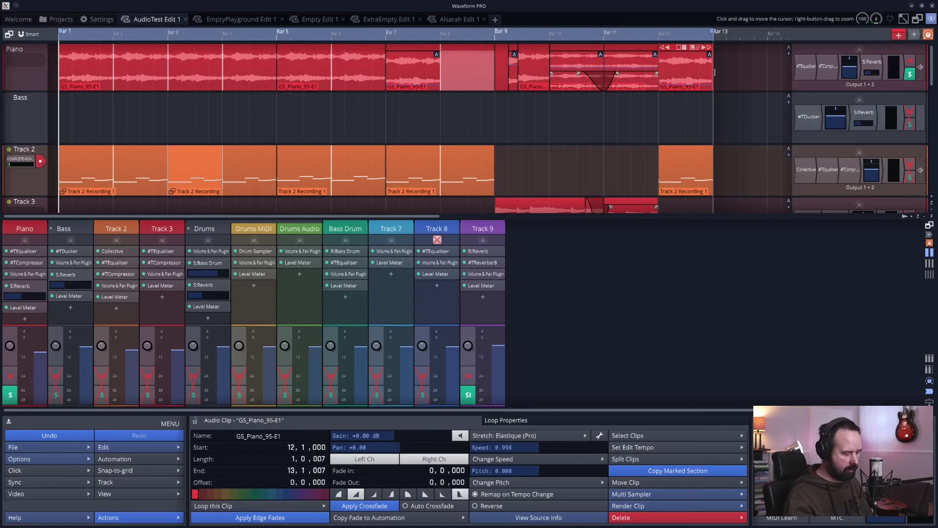
{"action": "key", "text": "space"}
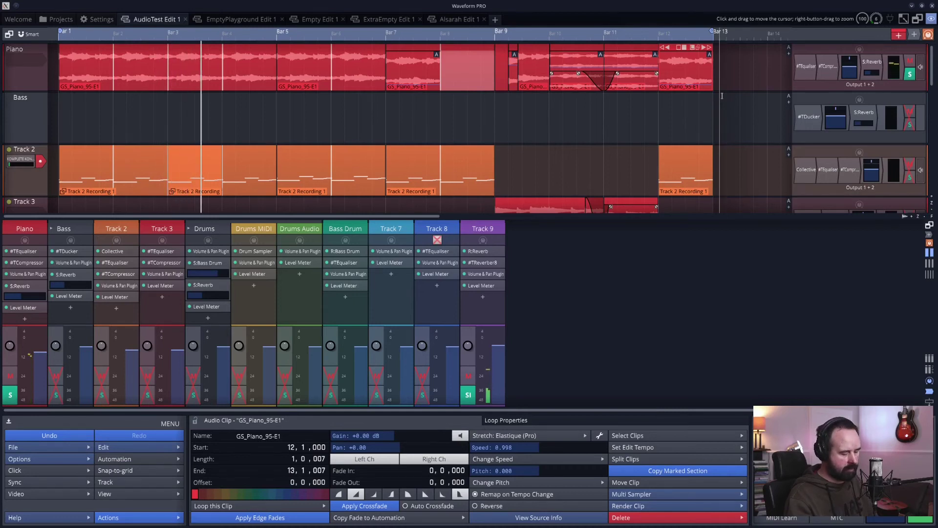
Stop, restart and stop playback again, returning the playhead to bar 1
{"action": "key", "text": "space"}
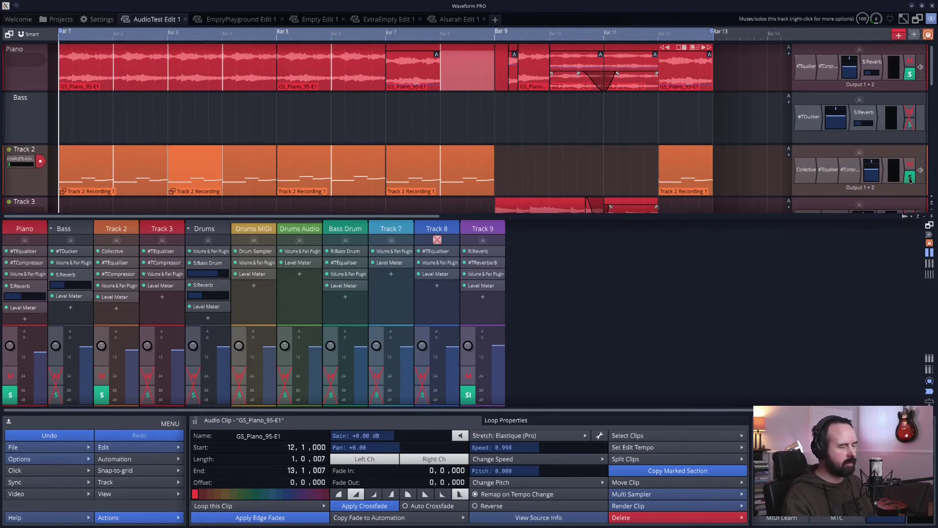
{"action": "key", "text": "space"}
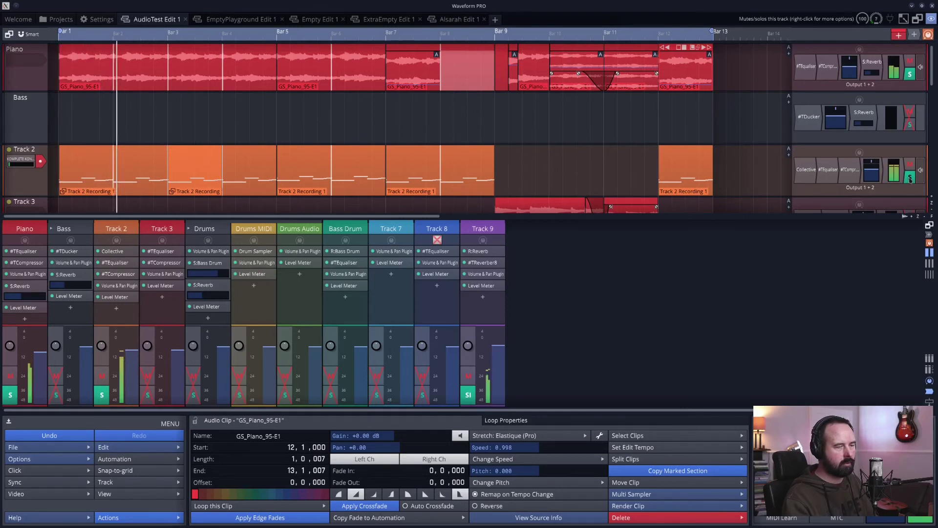
{"action": "key", "text": "space"}
{"action": "scroll", "coordinate": [903, 183], "scroll_direction": "down", "scroll_amount": 3}
{"action": "scroll", "coordinate": [904, 184], "scroll_direction": "down", "scroll_amount": 1}
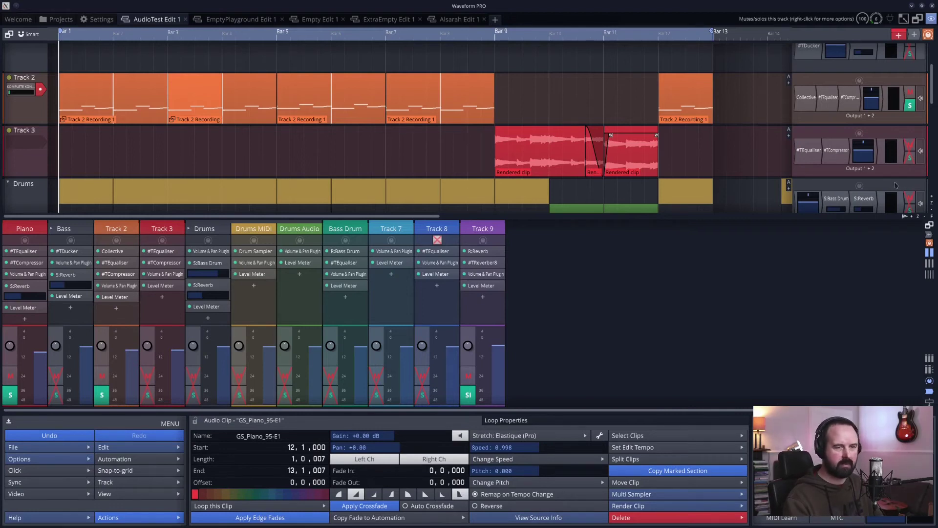
{"action": "scroll", "coordinate": [894, 185], "scroll_direction": "down", "scroll_amount": 1}
{"action": "scroll", "coordinate": [892, 183], "scroll_direction": "down", "scroll_amount": 1}
{"action": "scroll", "coordinate": [890, 181], "scroll_direction": "down", "scroll_amount": 1}
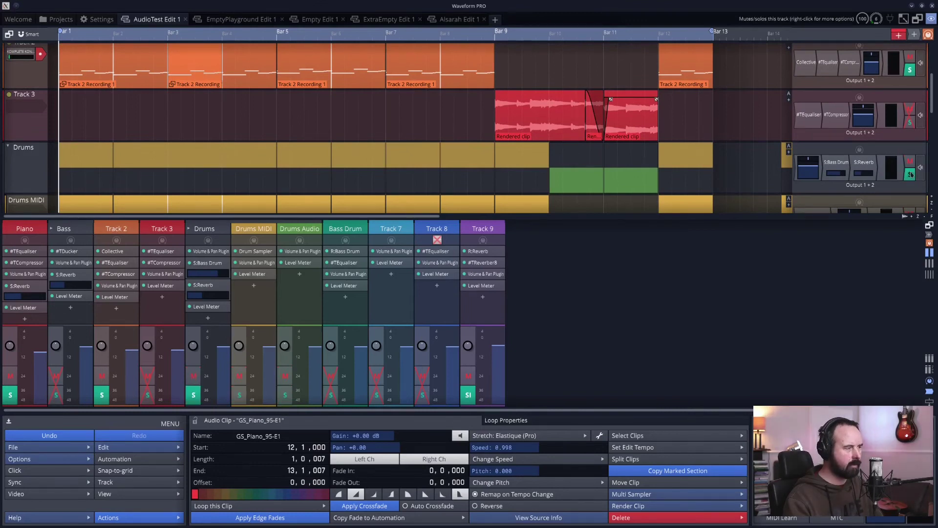
Play the soloed tracks, then collapse and re-expand the Drums folder track
{"action": "key", "text": "space"}
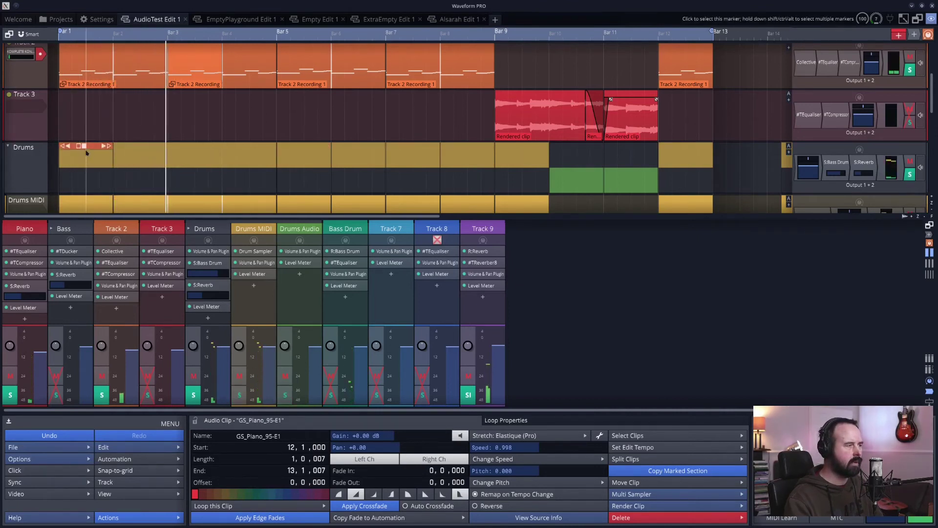
{"action": "left_click", "coordinate": [9, 147]}
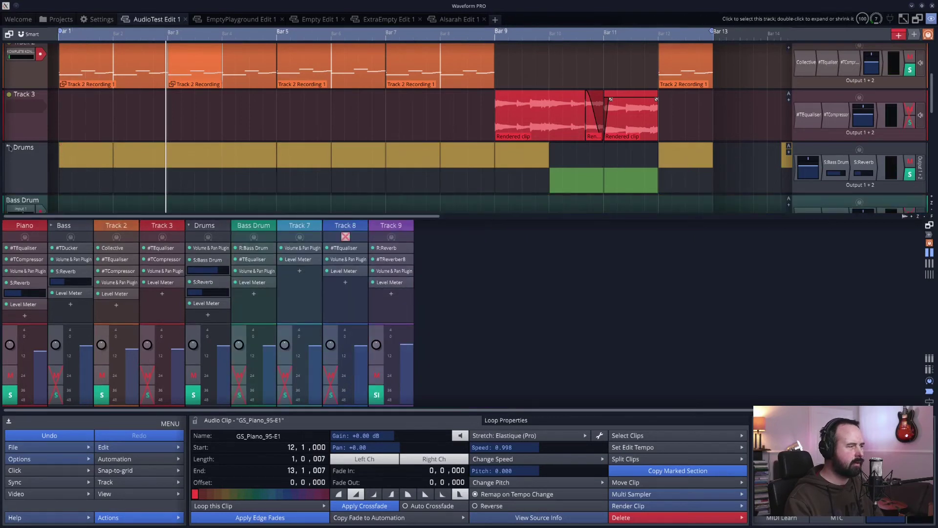
{"action": "left_click", "coordinate": [10, 147]}
{"action": "scroll", "coordinate": [294, 132], "scroll_direction": "down", "scroll_amount": 1}
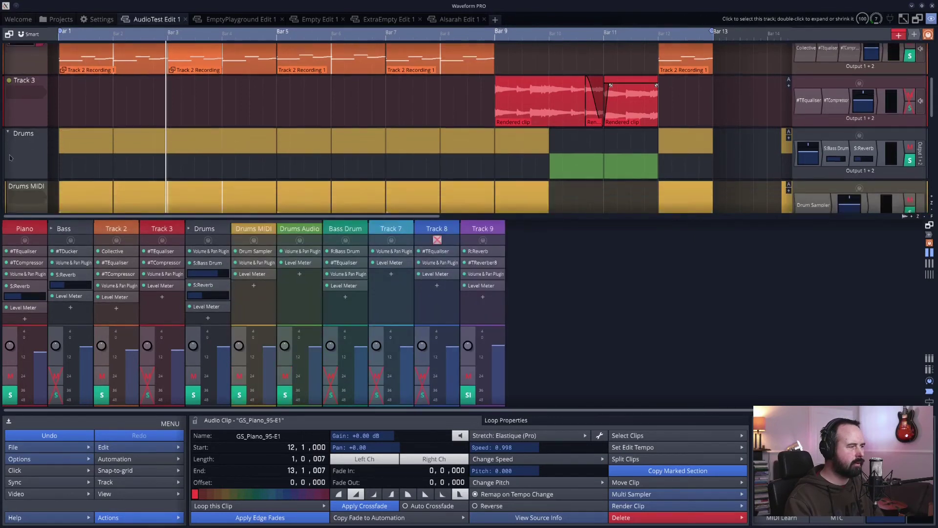
Open the first Drums MIDI clip in the editor, play it from the start, then close the editor
{"action": "double_click", "coordinate": [84, 136]}
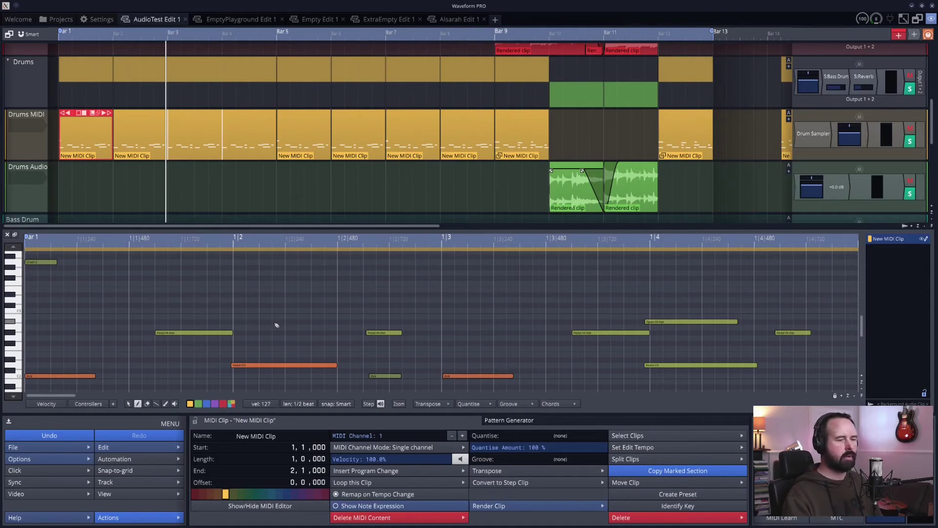
{"action": "scroll", "coordinate": [276, 325], "scroll_direction": "down", "scroll_amount": 1}
{"action": "scroll", "coordinate": [276, 326], "scroll_direction": "down", "scroll_amount": 1}
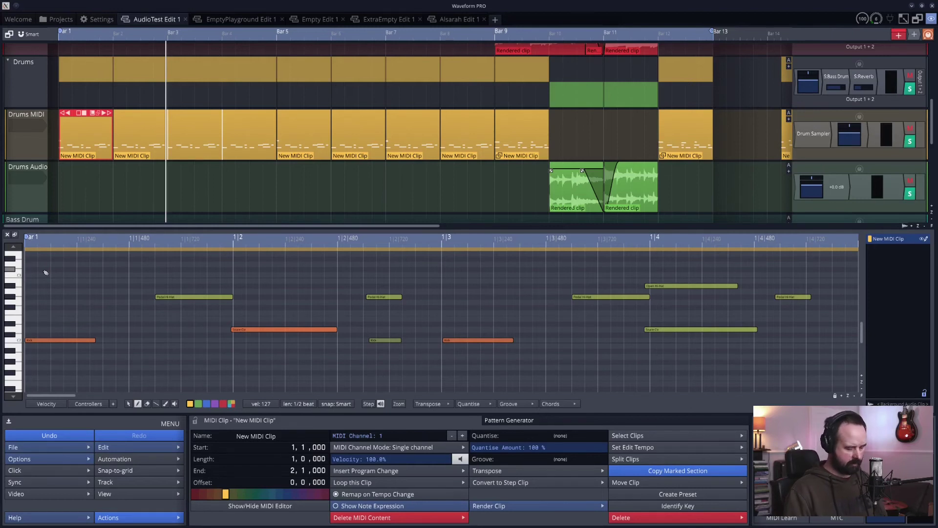
{"action": "key", "text": "Home"}
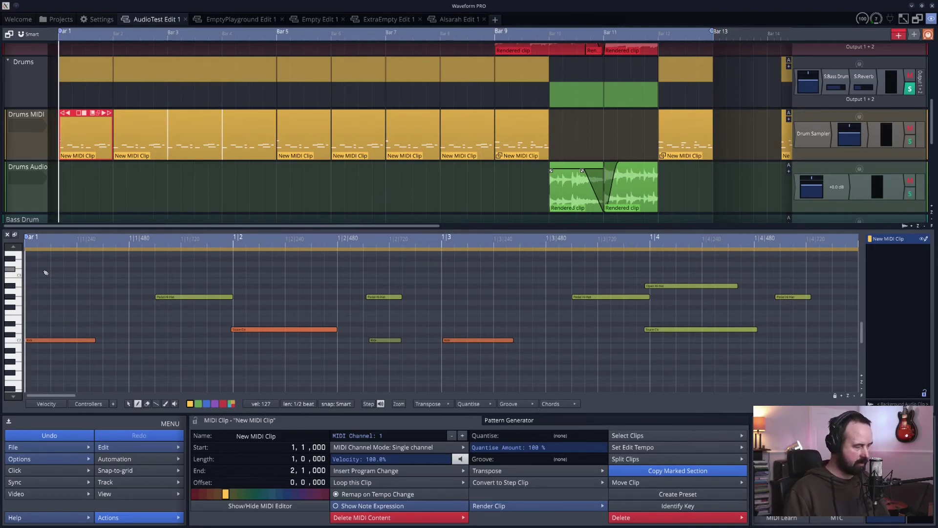
{"action": "key", "text": "space"}
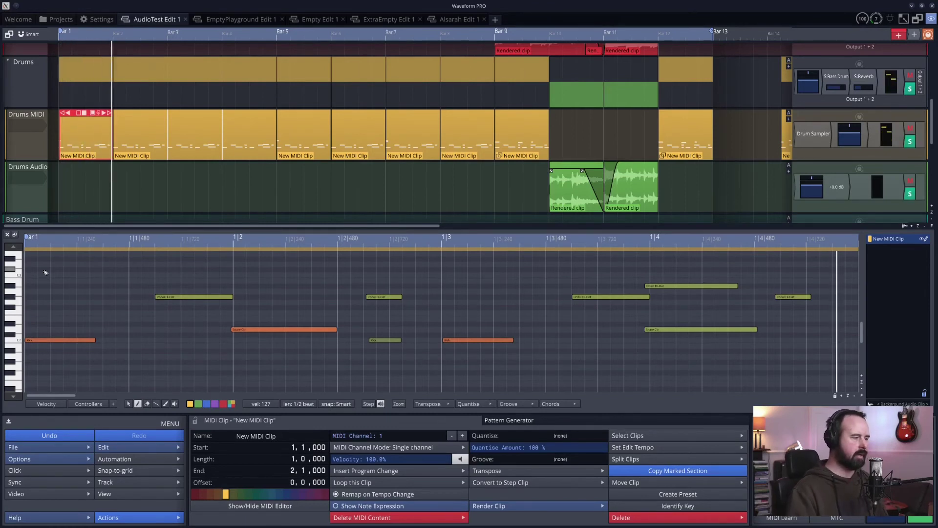
{"action": "key", "text": "space"}
{"action": "key", "text": "e"}
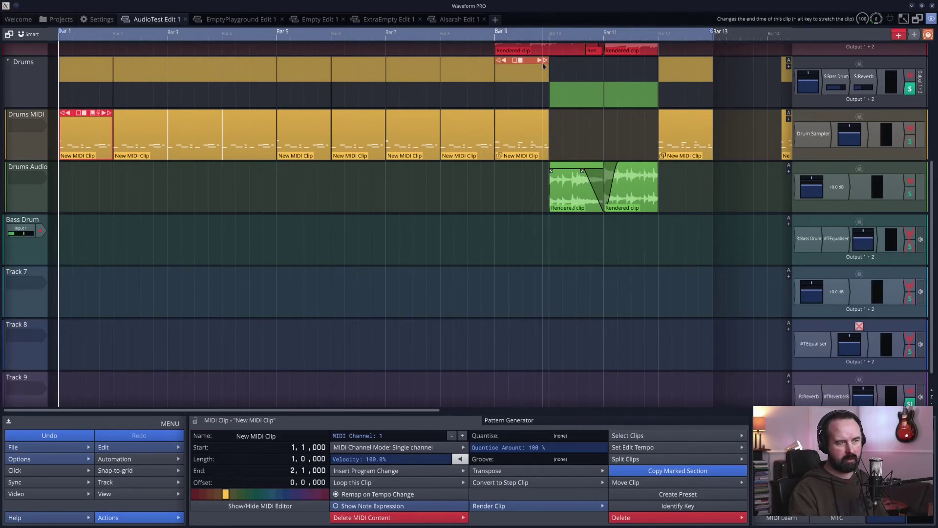
{"action": "left_click", "coordinate": [556, 118]}
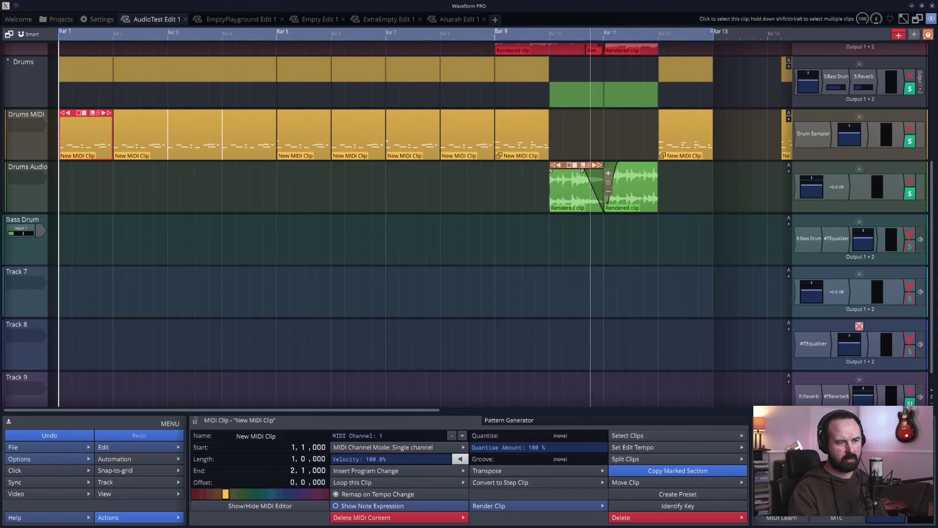
{"action": "left_click", "coordinate": [624, 188]}
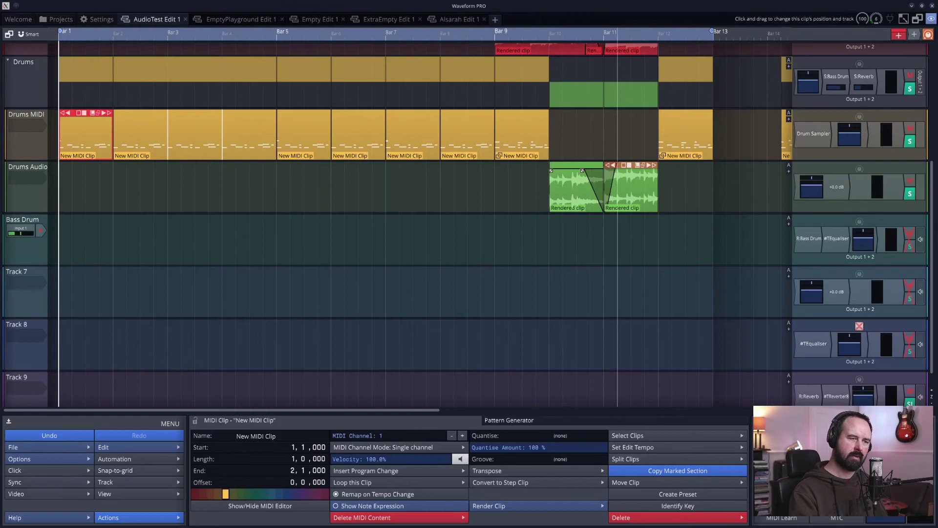
{"action": "left_click", "coordinate": [618, 103]}
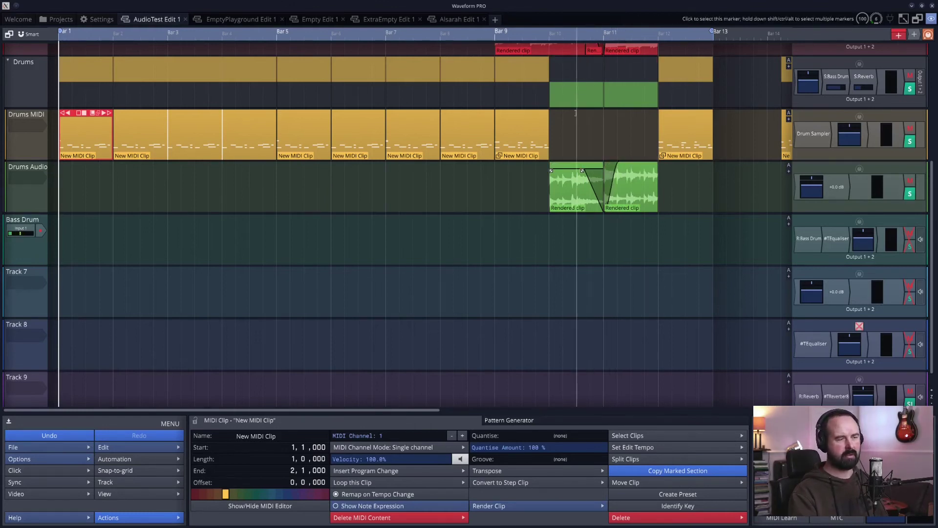
{"action": "left_click", "coordinate": [572, 97]}
{"action": "left_click", "coordinate": [573, 94]}
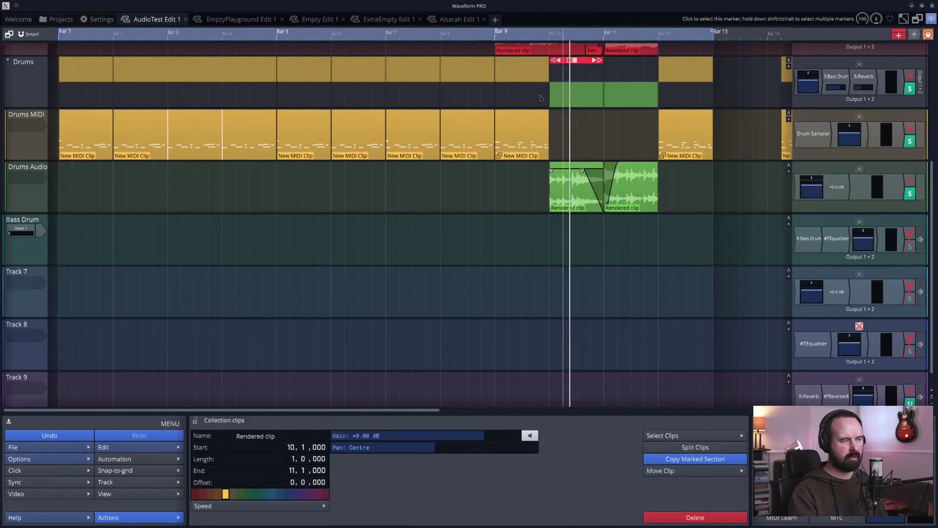
{"action": "left_click", "coordinate": [10, 61]}
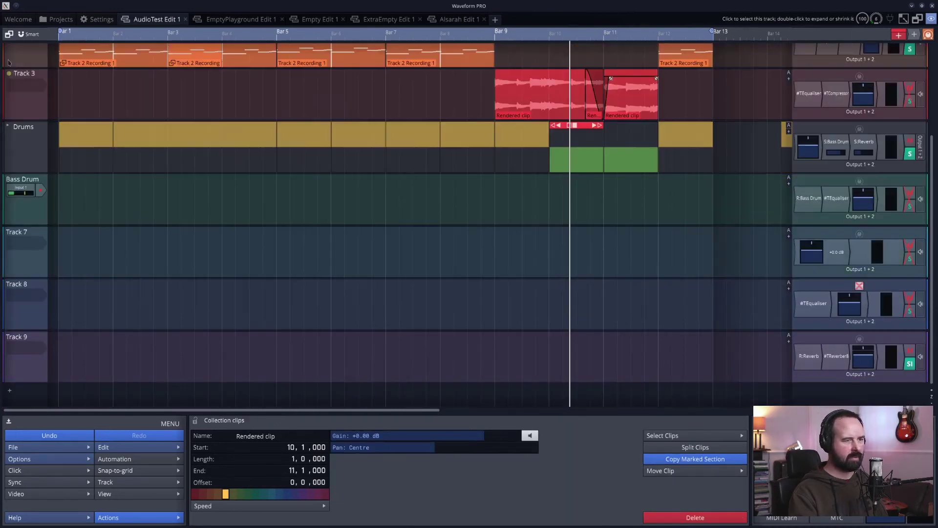
{"action": "left_click", "coordinate": [9, 127]}
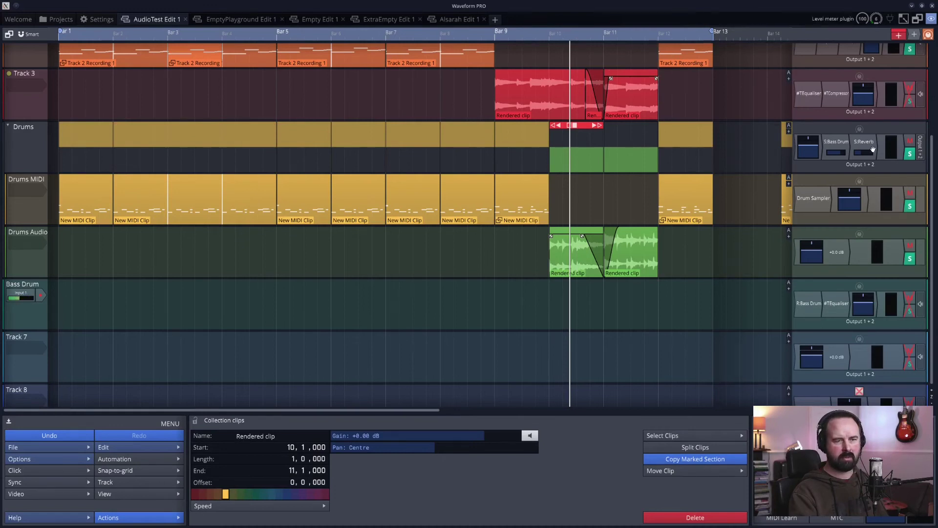
Play the AudioTest arrangement from the start, then stop it just after bar 1
{"action": "key", "text": "space"}
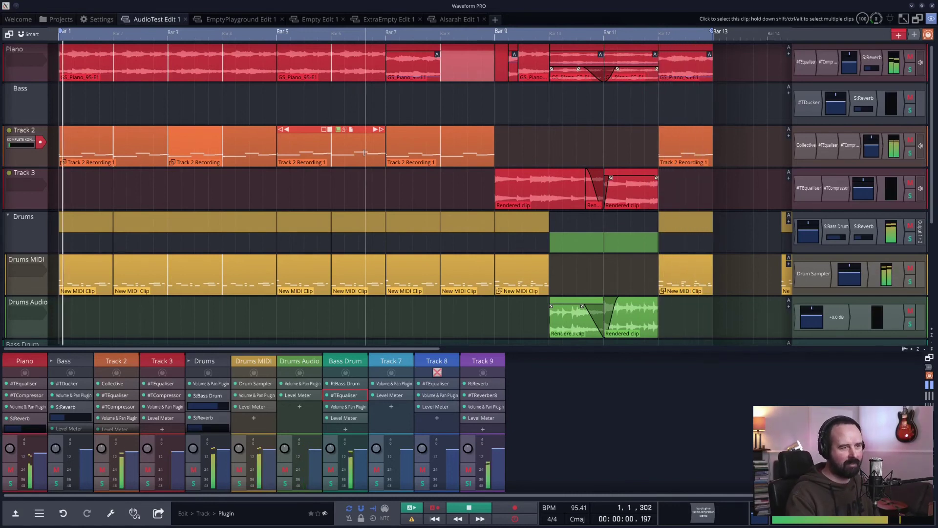
{"action": "key", "text": "space"}
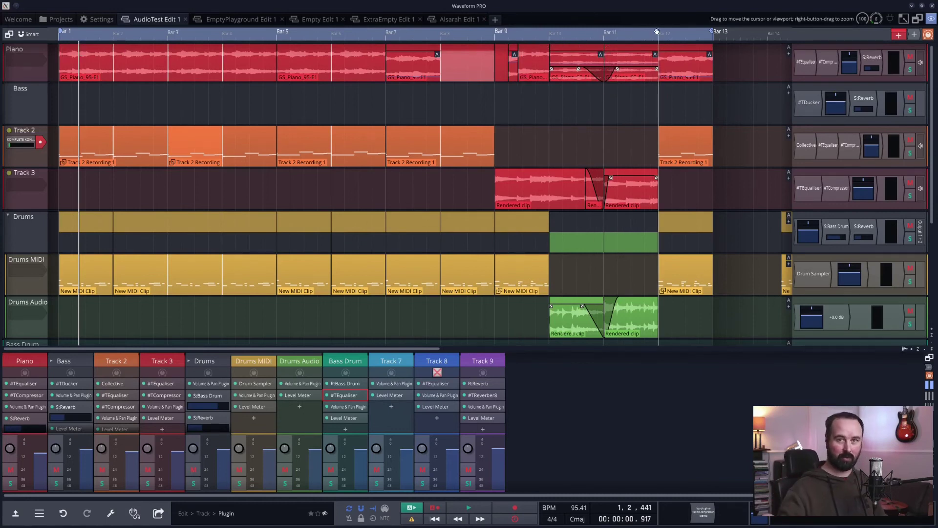
{"action": "key", "text": "z"}
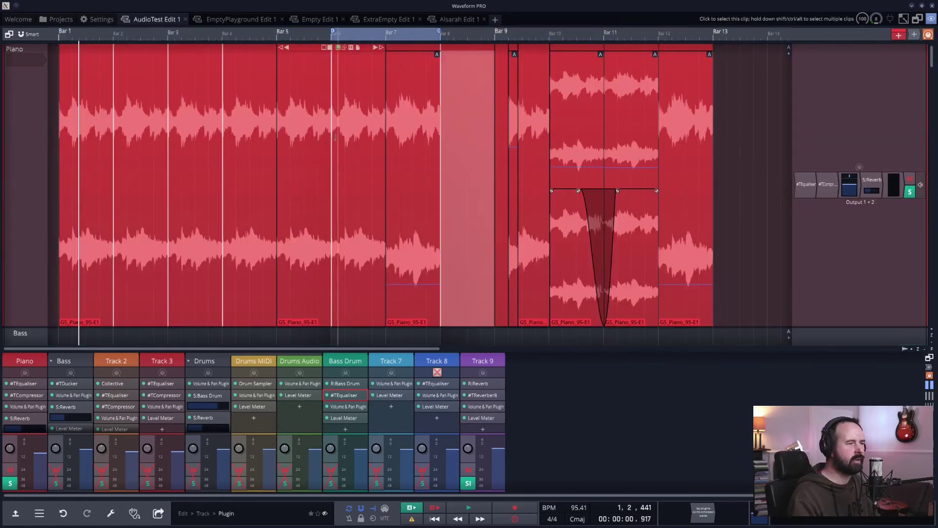
{"action": "scroll", "coordinate": [341, 172], "scroll_direction": "up", "scroll_amount": 3}
{"action": "scroll", "coordinate": [341, 172], "scroll_direction": "up", "scroll_amount": 2}
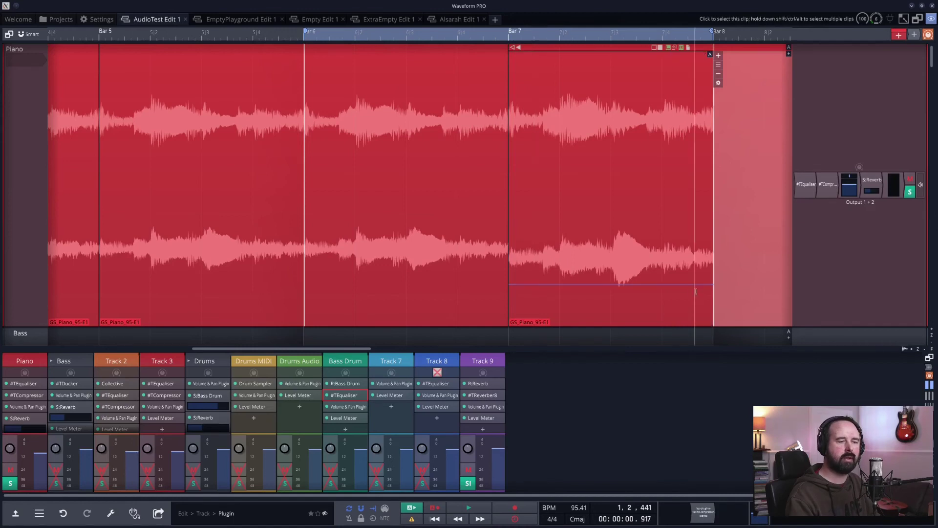
{"action": "key", "text": "space"}
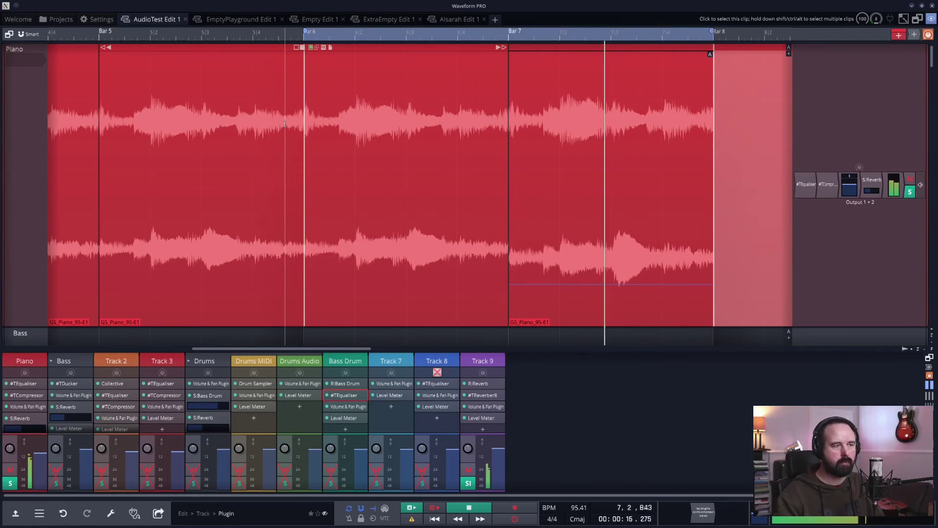
{"action": "key", "text": "space"}
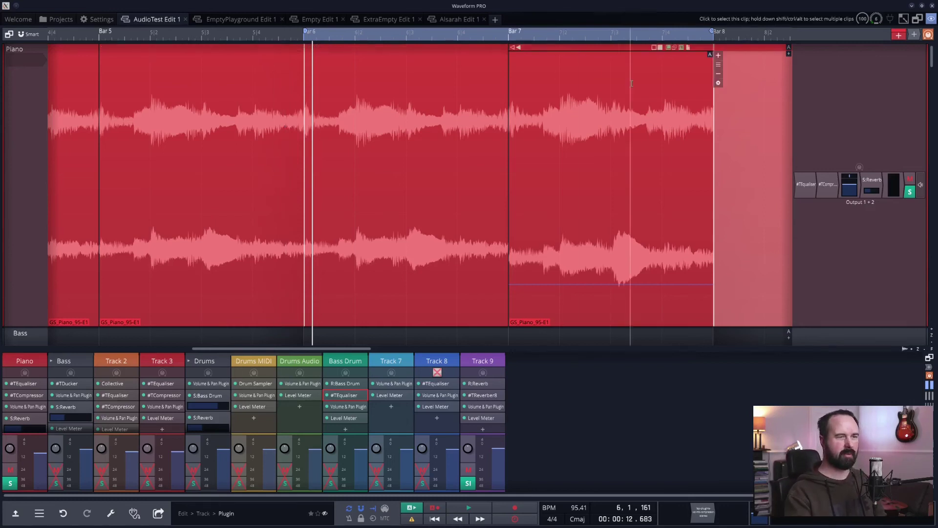
Restore the Piano track's normal height and browse plugins as a Piano clip effect
{"action": "double_click", "coordinate": [21, 140]}
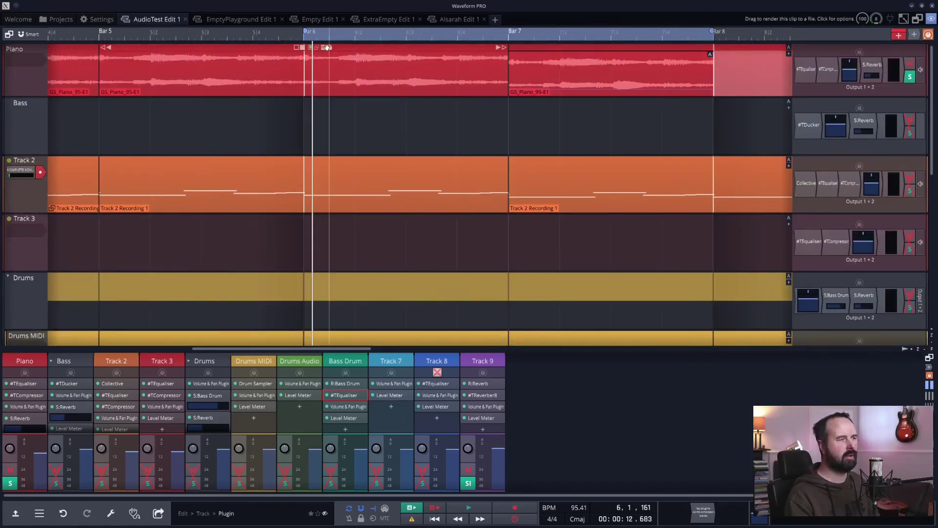
{"action": "left_click", "coordinate": [324, 48]}
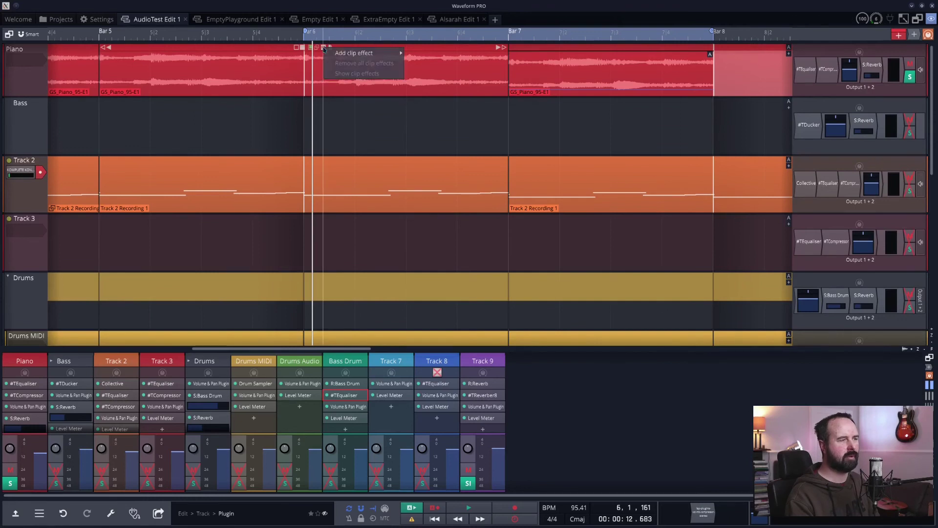
{"action": "mouse_move", "coordinate": [355, 53]}
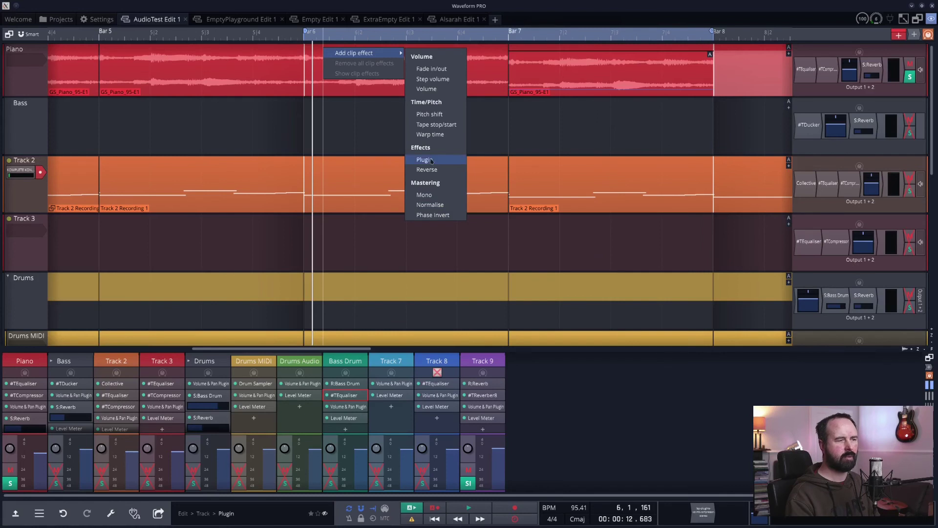
{"action": "left_click", "coordinate": [431, 160]}
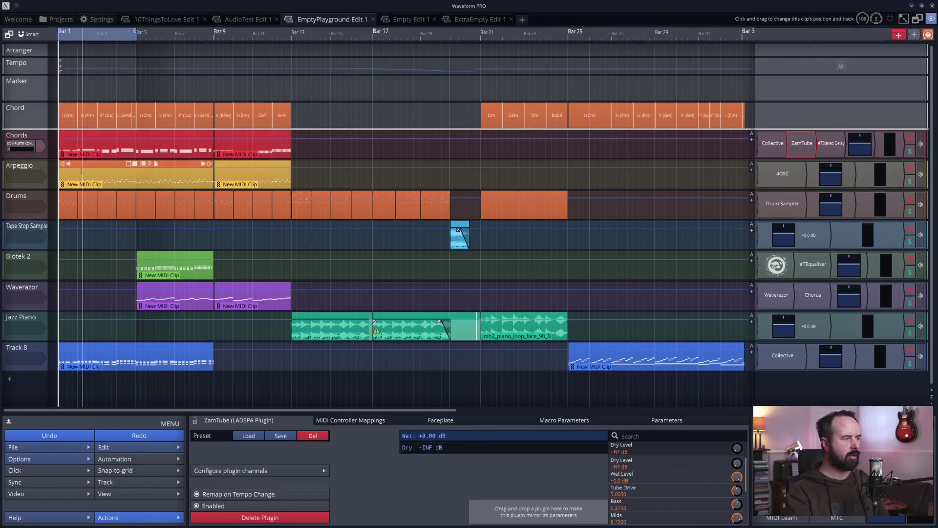
Open the Drums step clip in the step editor and select its first pattern section
{"action": "left_click", "coordinate": [81, 199]}
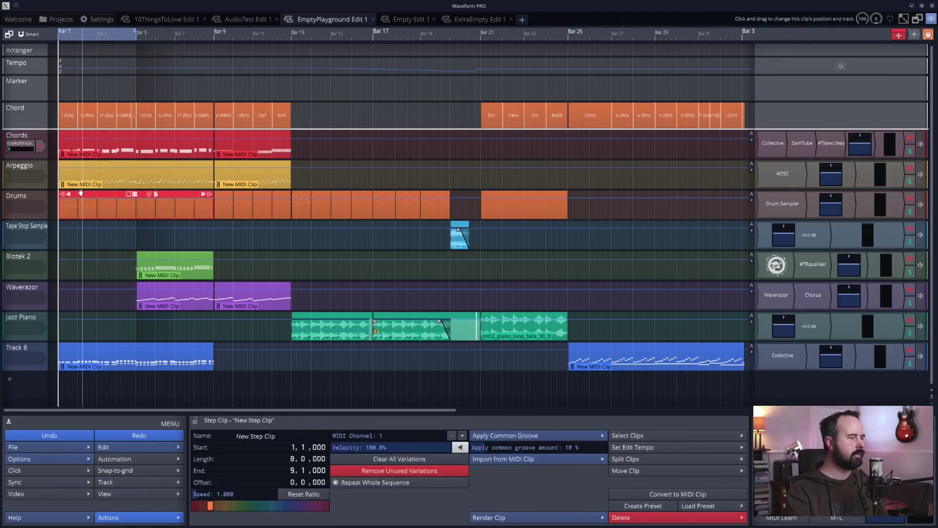
{"action": "double_click", "coordinate": [84, 165]}
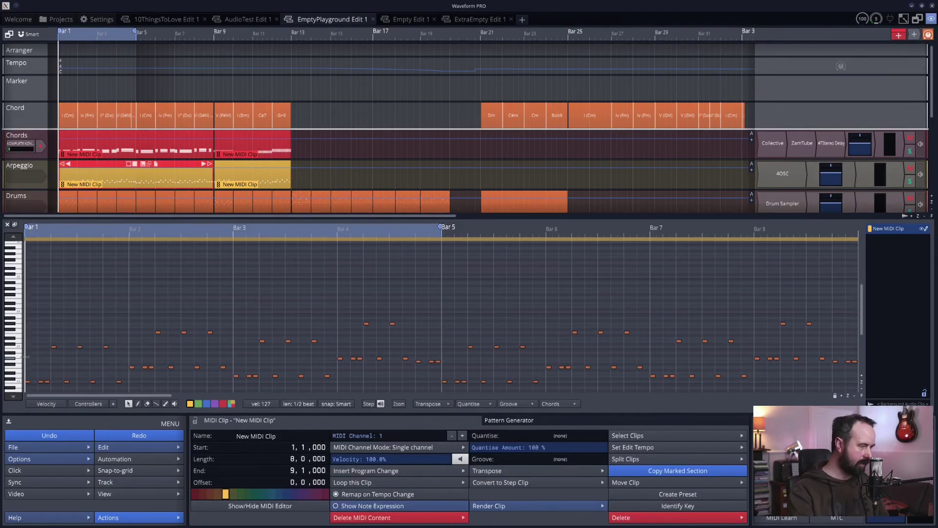
{"action": "left_click", "coordinate": [28, 207]}
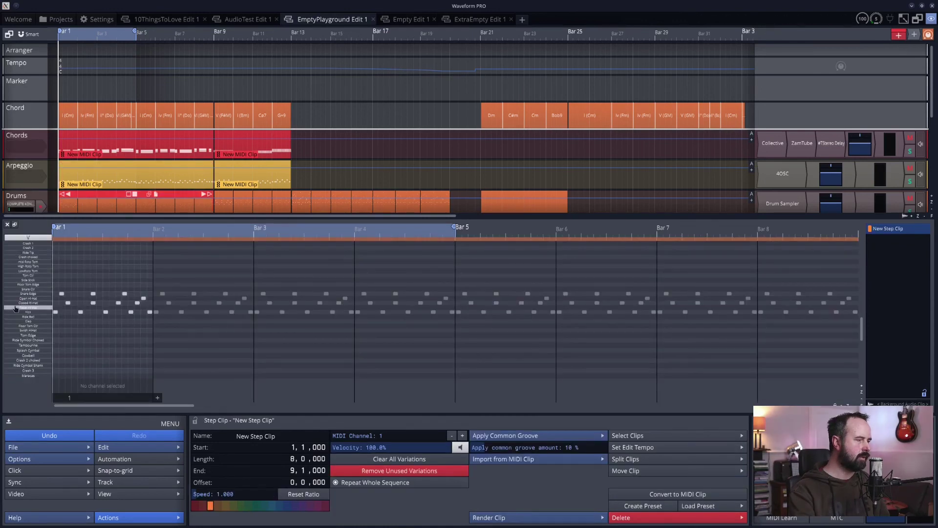
{"action": "left_click", "coordinate": [74, 290]}
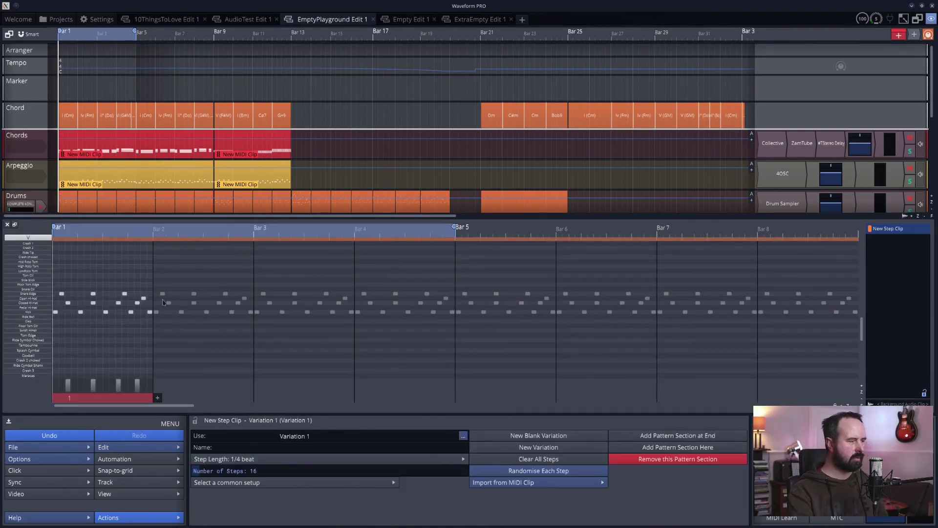
Start playback and toggle a few drum steps in the pattern
{"action": "key", "text": "space"}
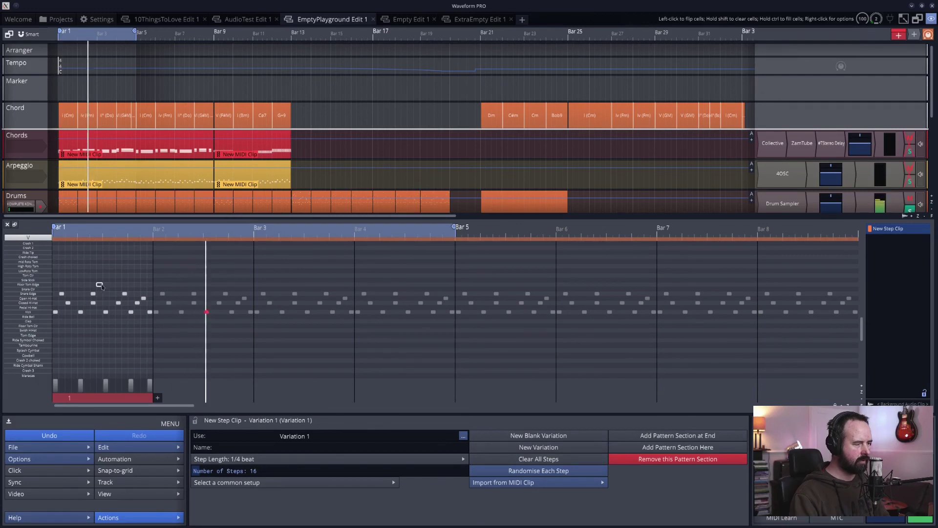
{"action": "left_click", "coordinate": [101, 272]}
{"action": "left_click", "coordinate": [105, 277]}
{"action": "left_click", "coordinate": [105, 277]}
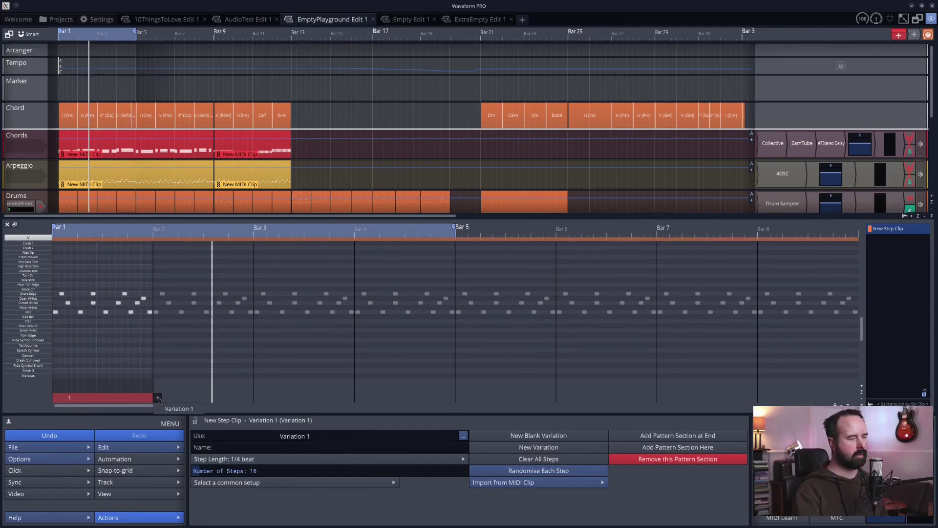
Create a new blank variation, paint fill notes into it, and start playback
{"action": "left_click", "coordinate": [538, 448]}
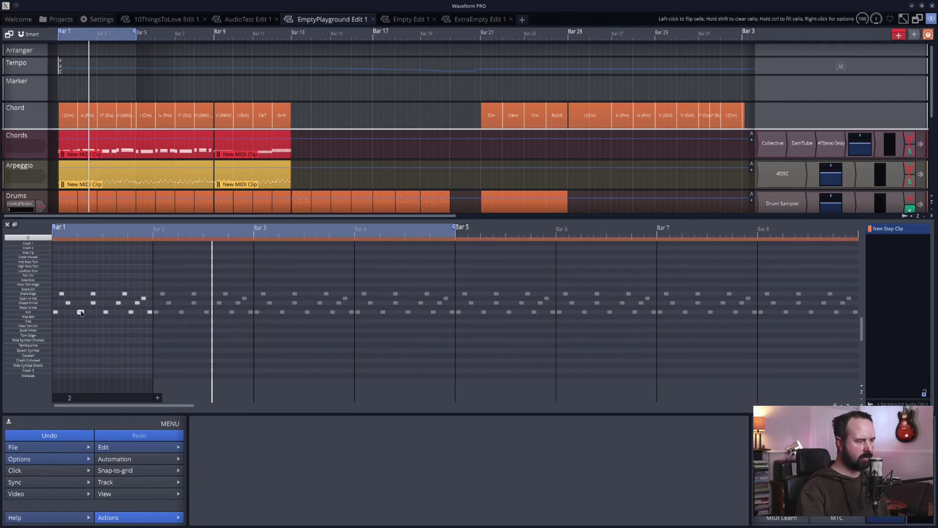
{"action": "left_click", "coordinate": [70, 398]}
{"action": "left_click_drag", "start_coordinate": [73, 271], "coordinate": [99, 279]}
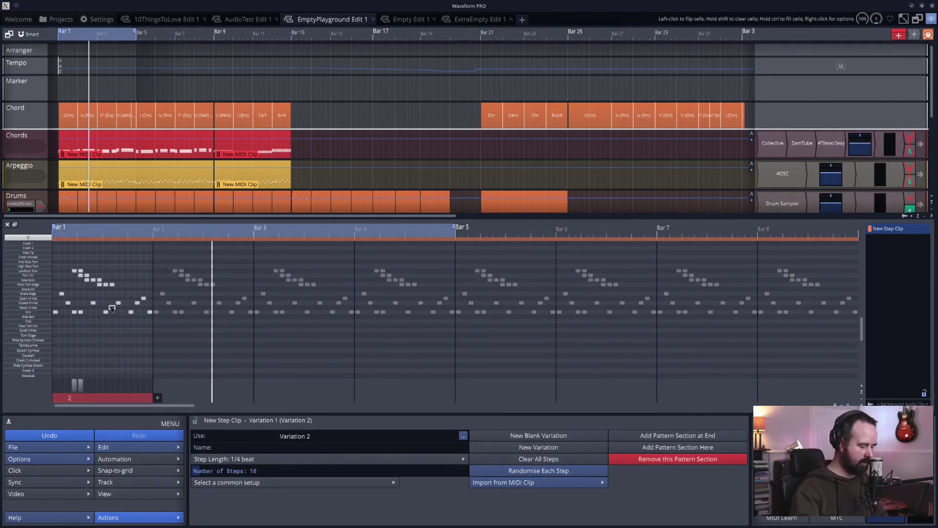
{"action": "key", "text": "space"}
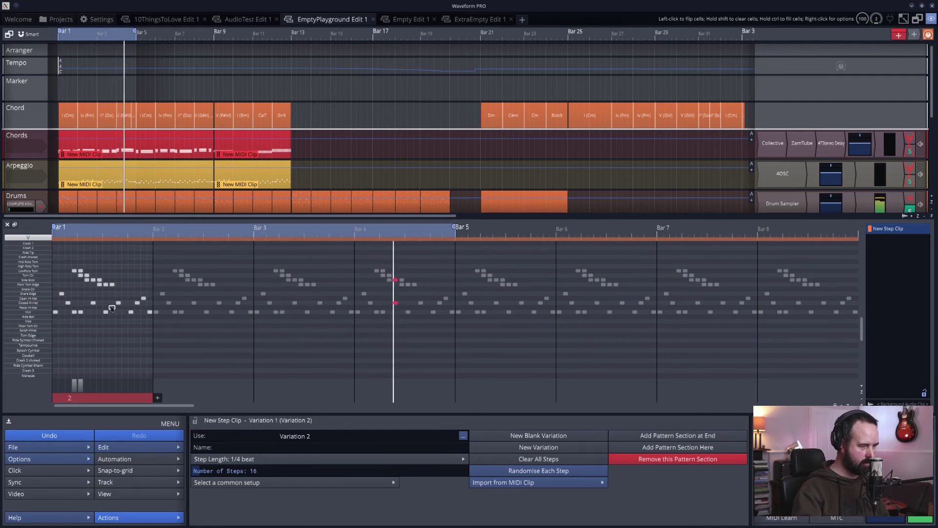
Arrange the pattern sections to use Variations 1, 2, 2, 1 and 2
{"action": "left_click", "coordinate": [72, 398]}
{"action": "left_click", "coordinate": [78, 483]}
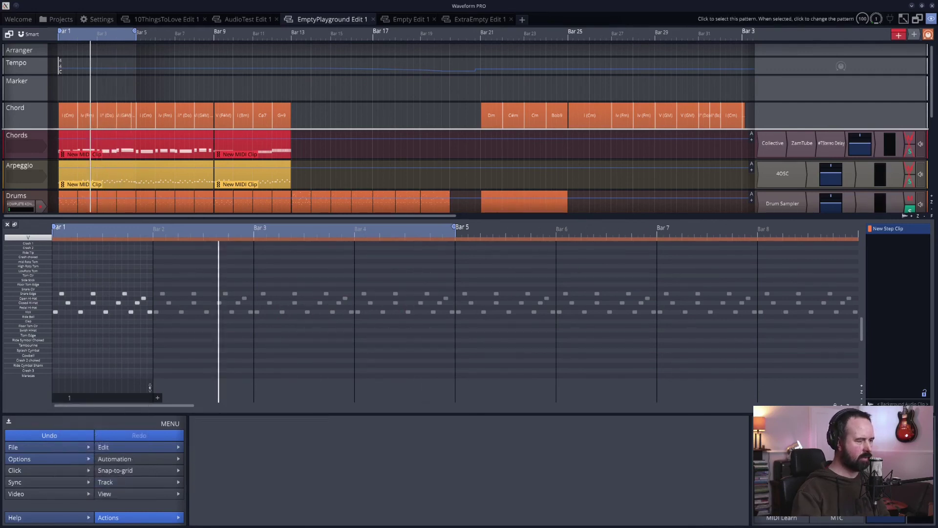
{"action": "left_click", "coordinate": [167, 418]}
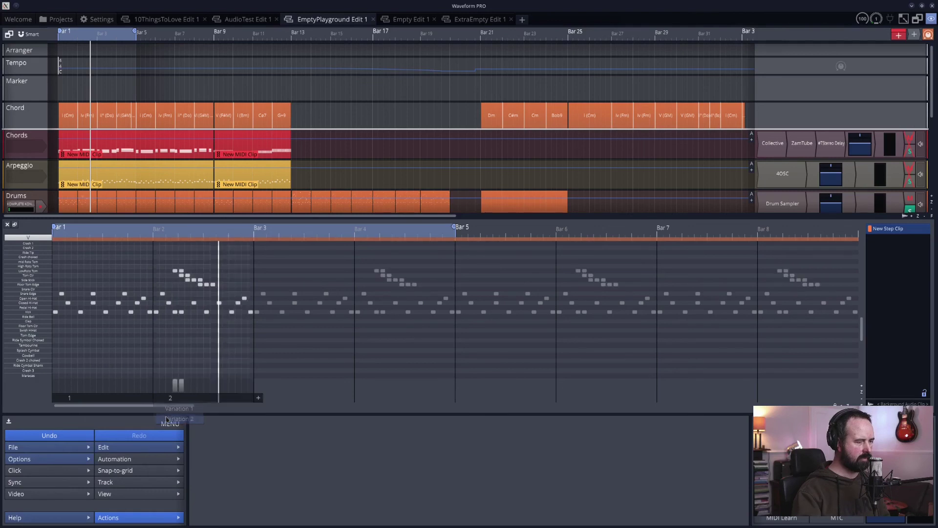
{"action": "left_click", "coordinate": [258, 398]}
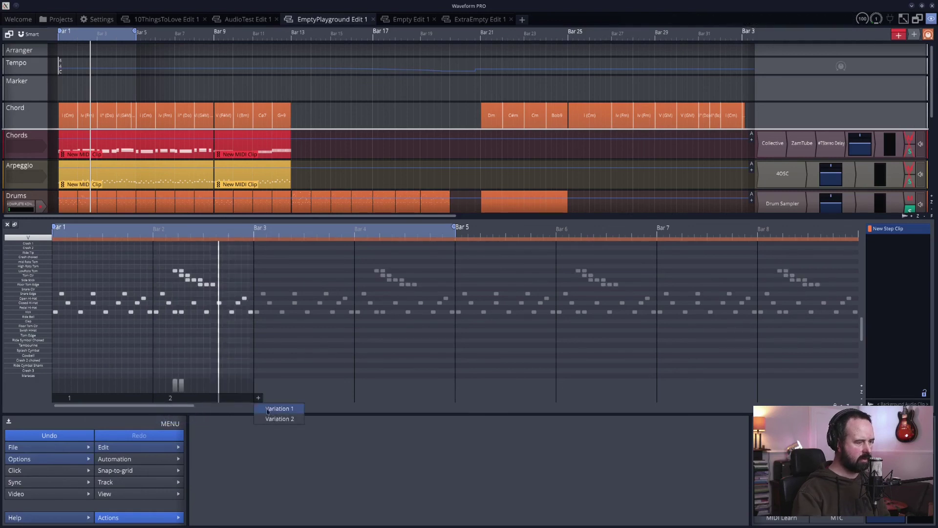
{"action": "left_click", "coordinate": [280, 418]}
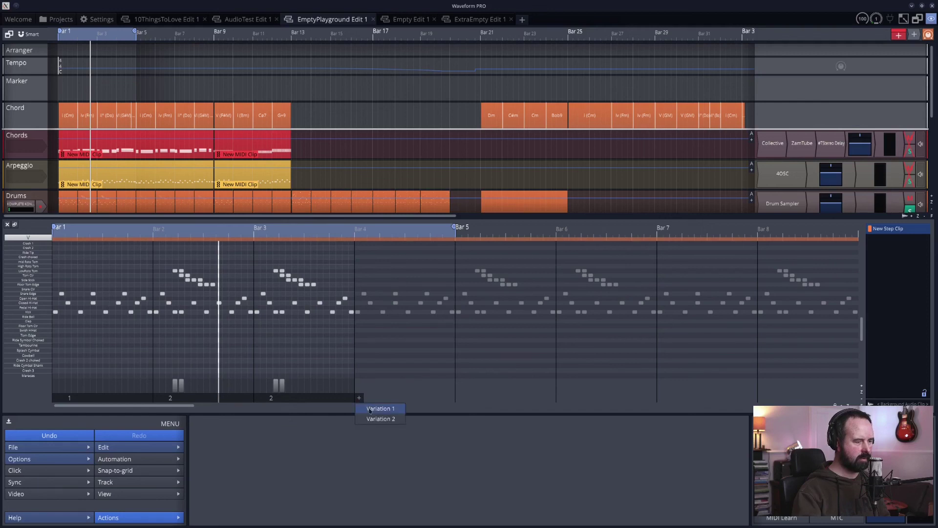
{"action": "left_click", "coordinate": [370, 409]}
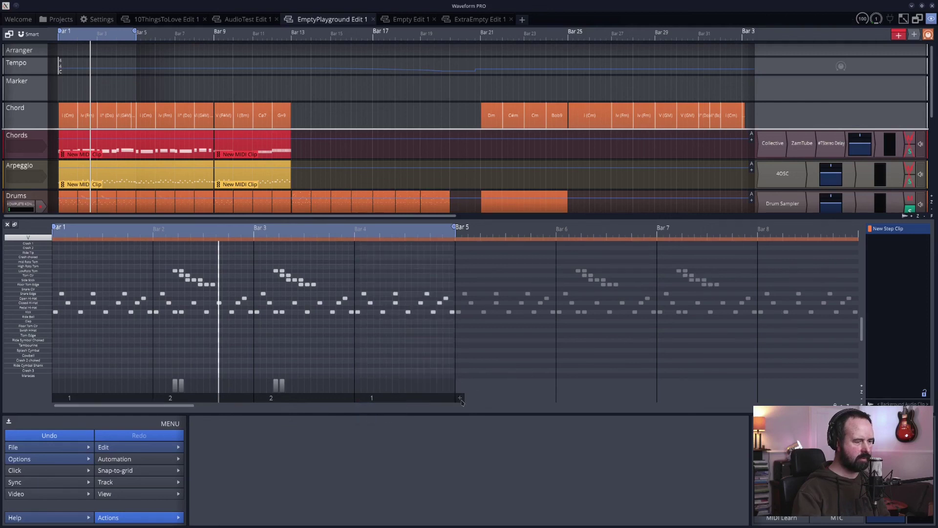
{"action": "left_click", "coordinate": [468, 419]}
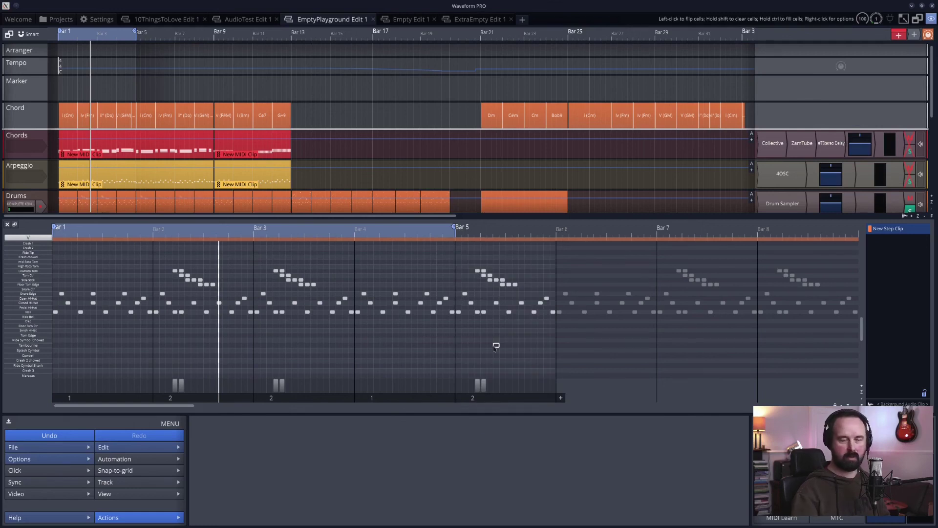
Select the fourth section and remove two fill notes from Variation 2
{"action": "left_click", "coordinate": [403, 398]}
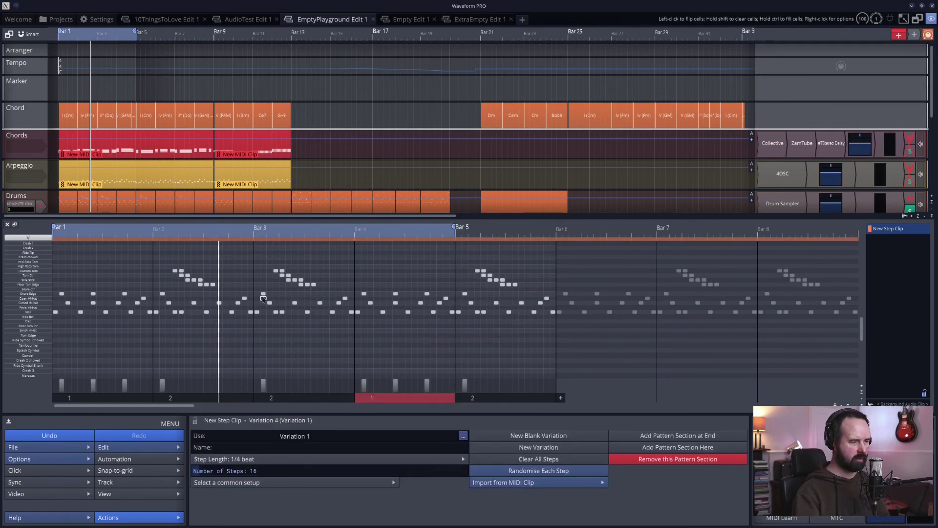
{"action": "left_click", "coordinate": [182, 276]}
{"action": "left_click", "coordinate": [180, 272]}
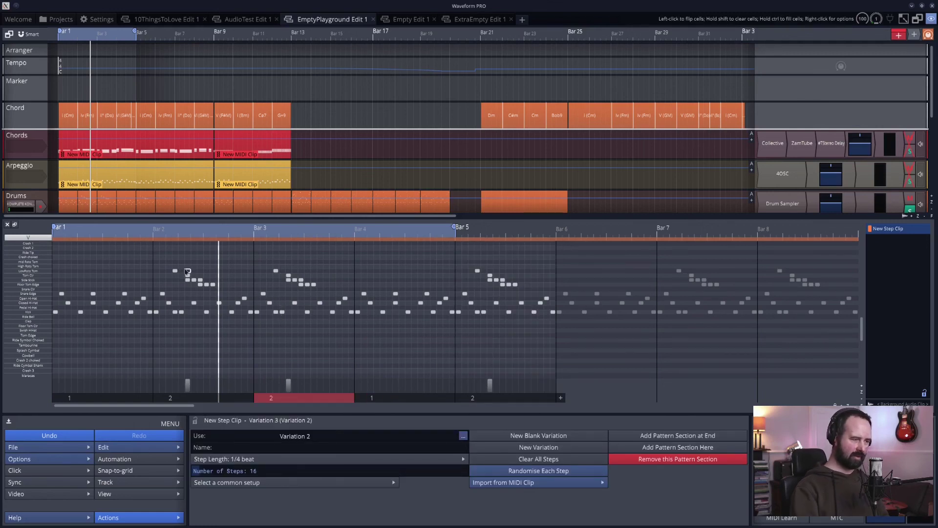